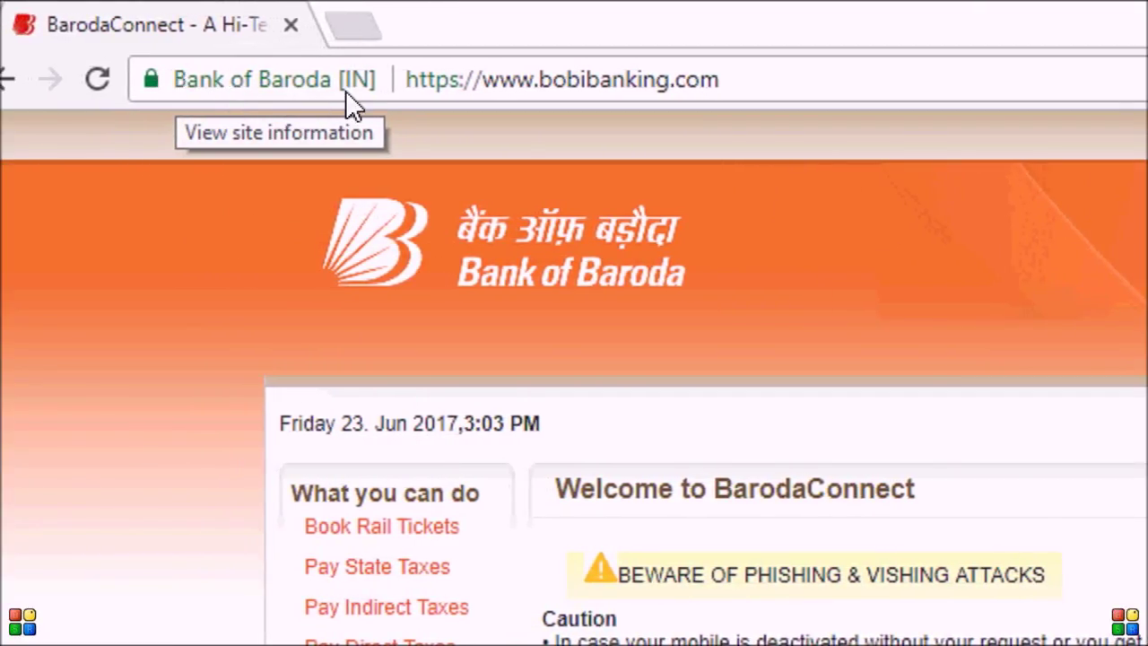
drag(473, 79, 367, 95)
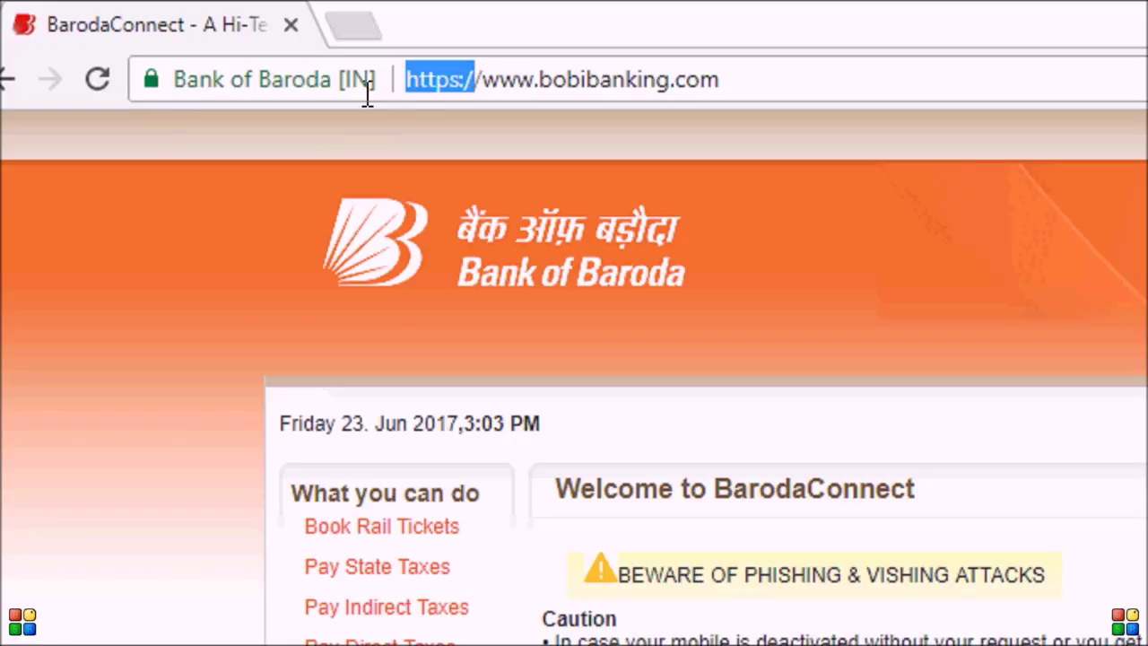
drag(151, 79, 290, 82)
drag(405, 85, 415, 128)
click(414, 128)
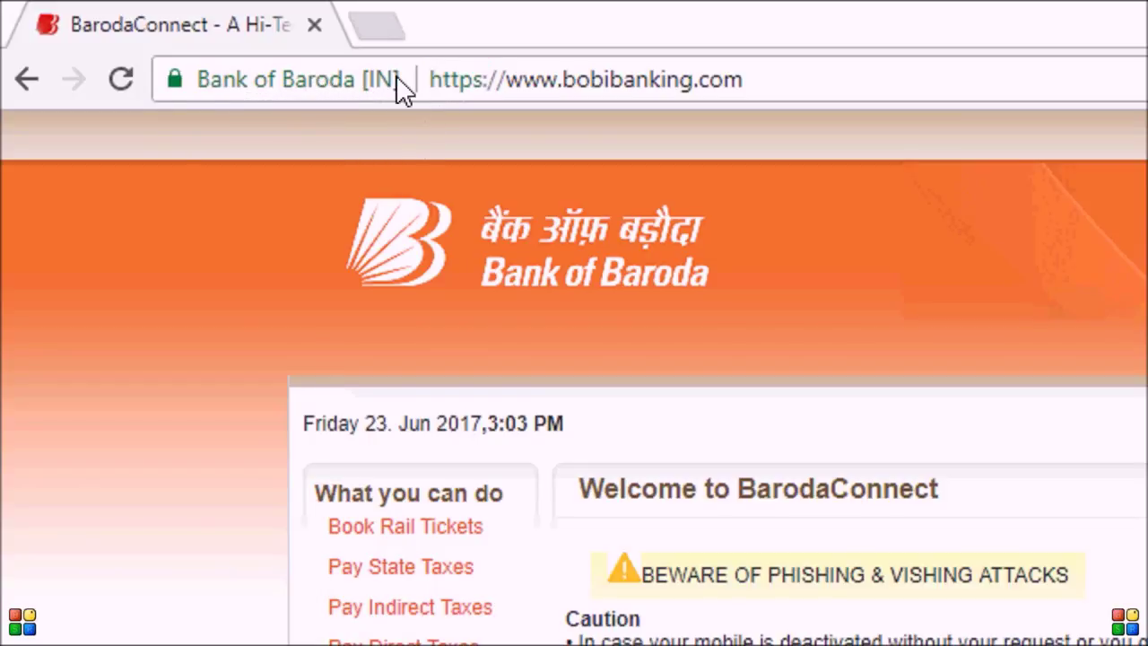
click(402, 84)
click(884, 46)
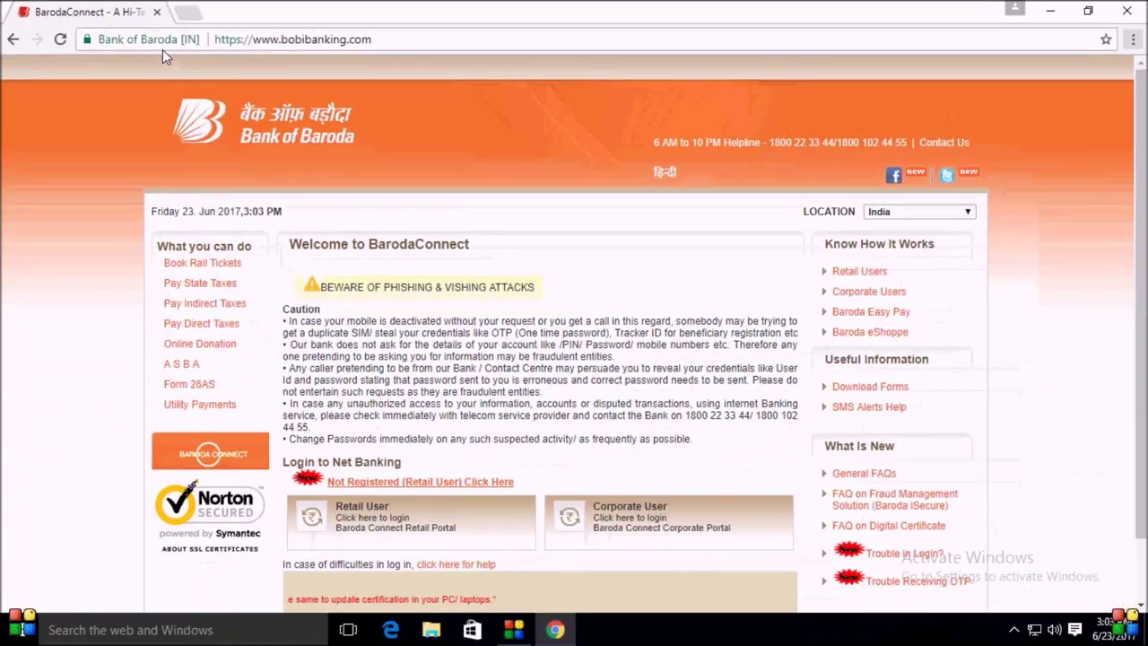
drag(67, 193, 595, 597)
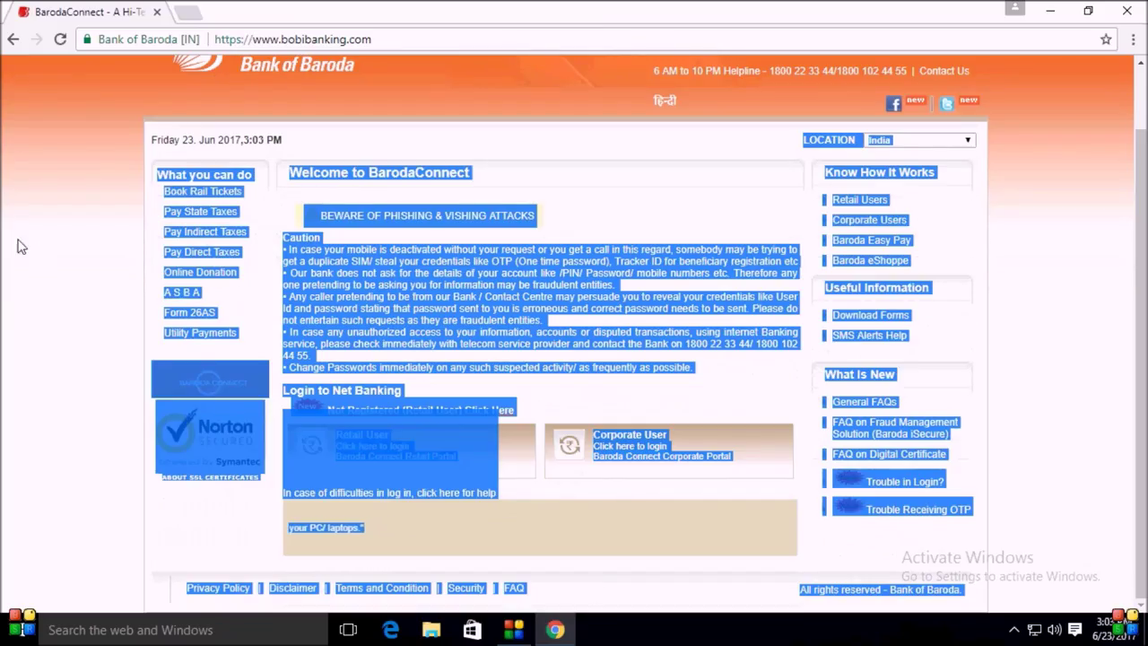
click(22, 247)
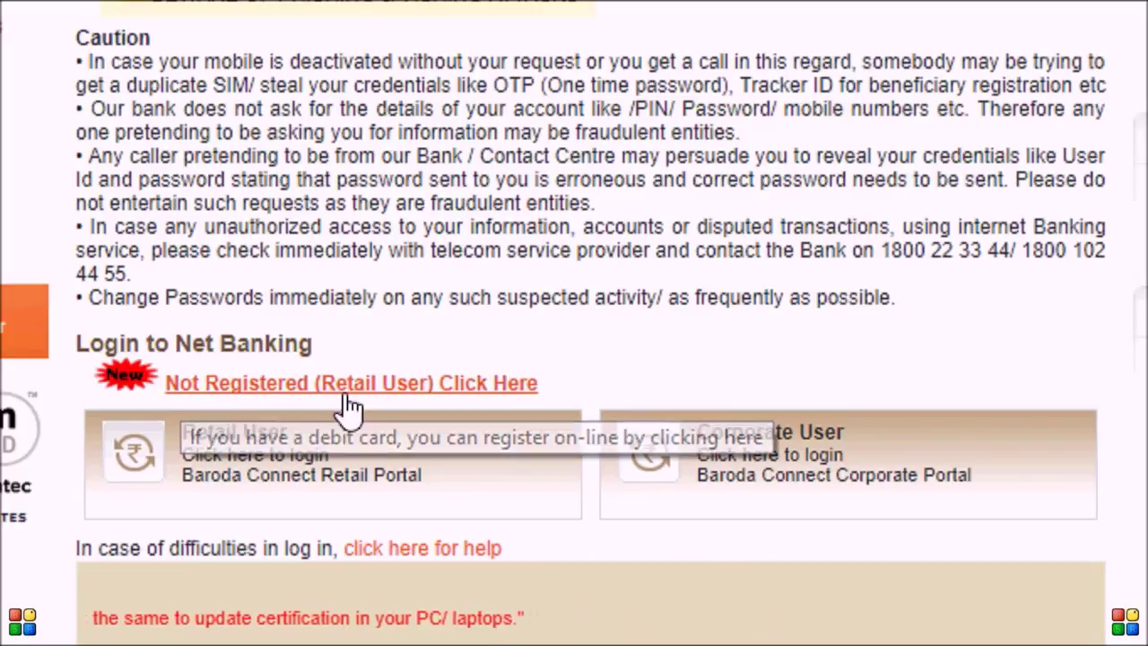
Step: Open the Retail User login and submit the pasted user ID to reach the password page
click(188, 459)
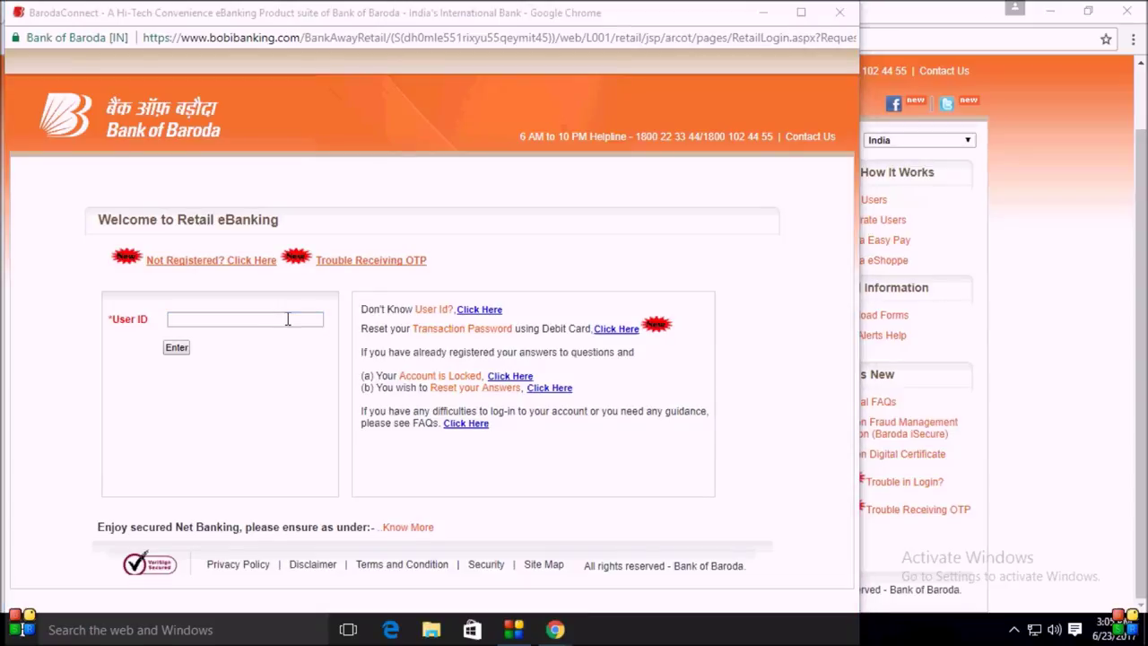
click(252, 319)
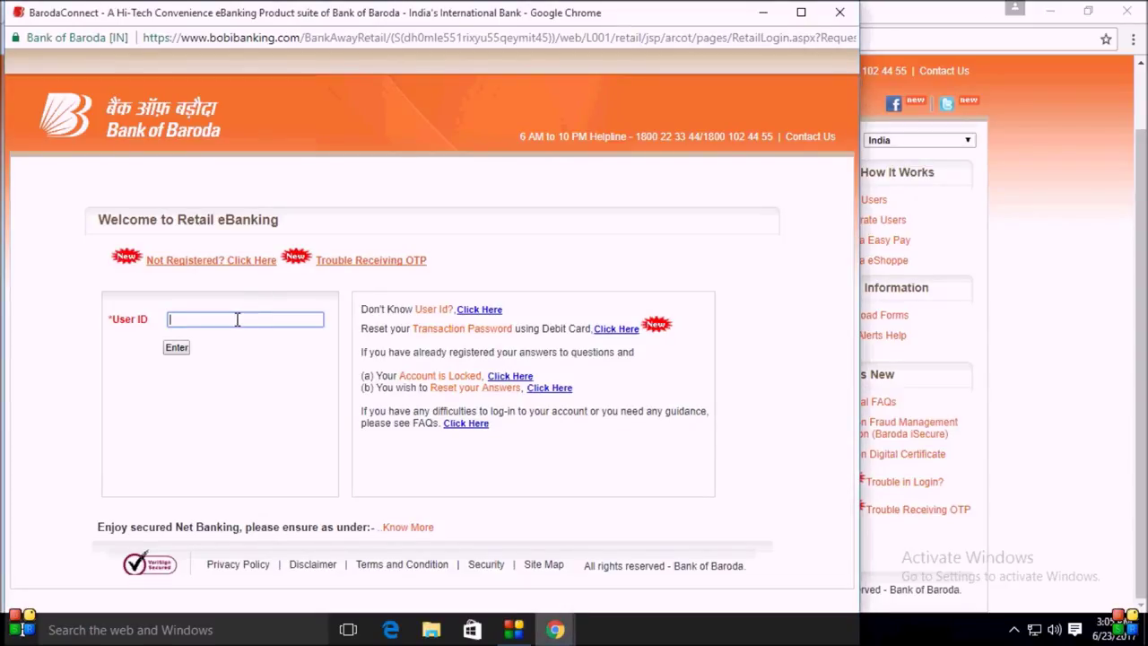
key(ctrl+v)
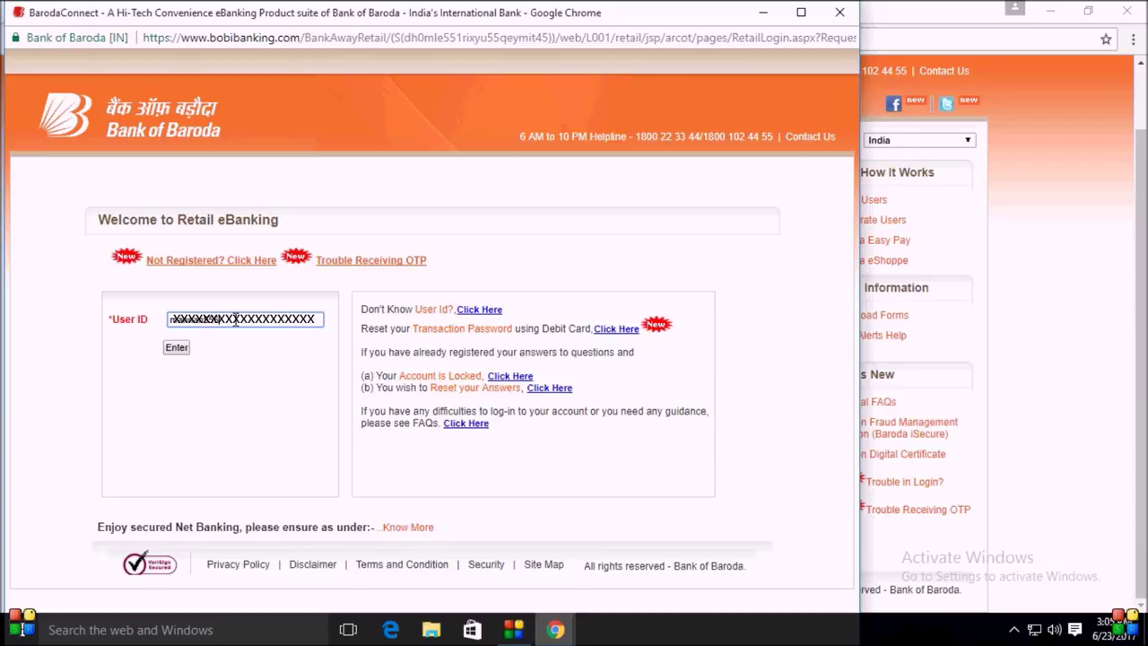
key(Return)
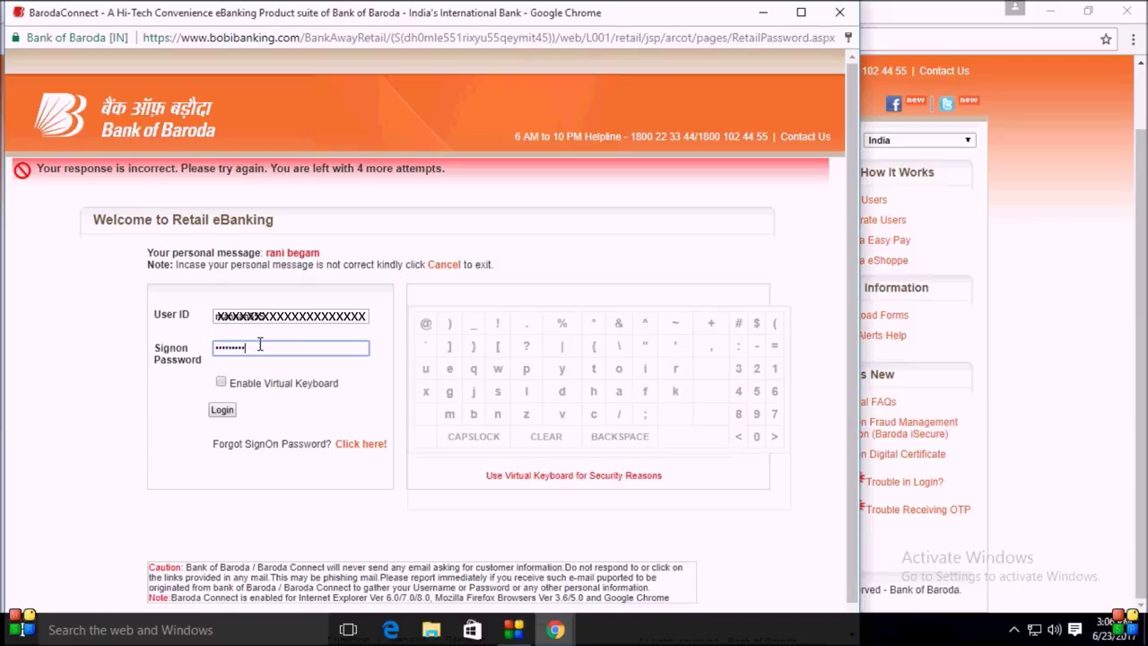
Step: Log in with the entered password and maximize the Chrome window
click(232, 417)
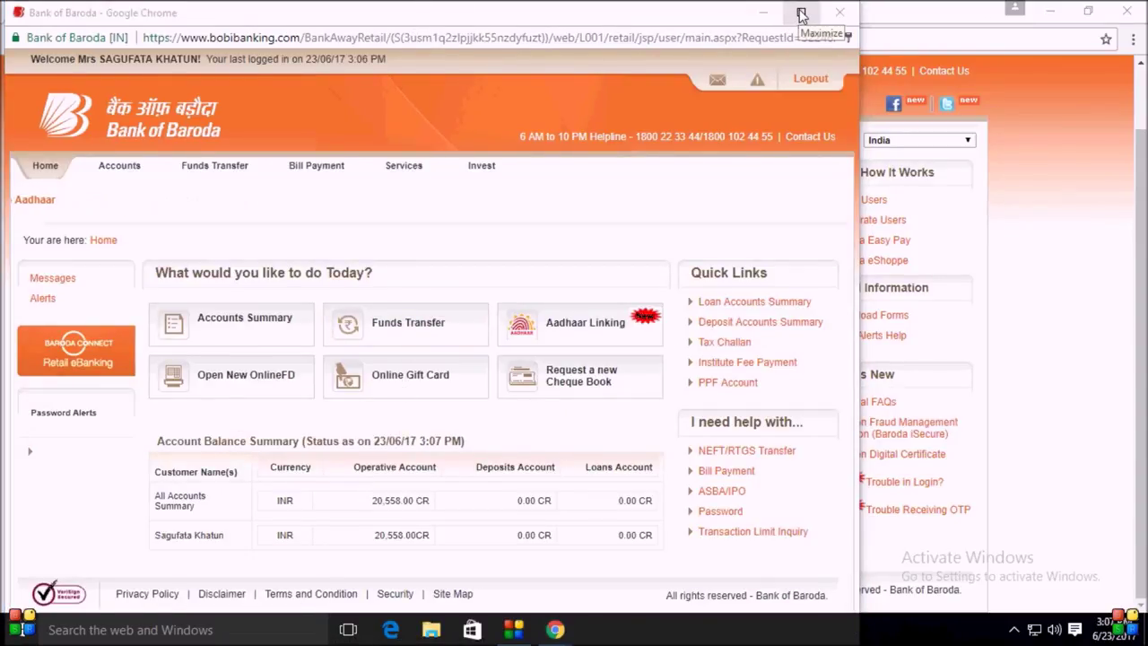
click(802, 14)
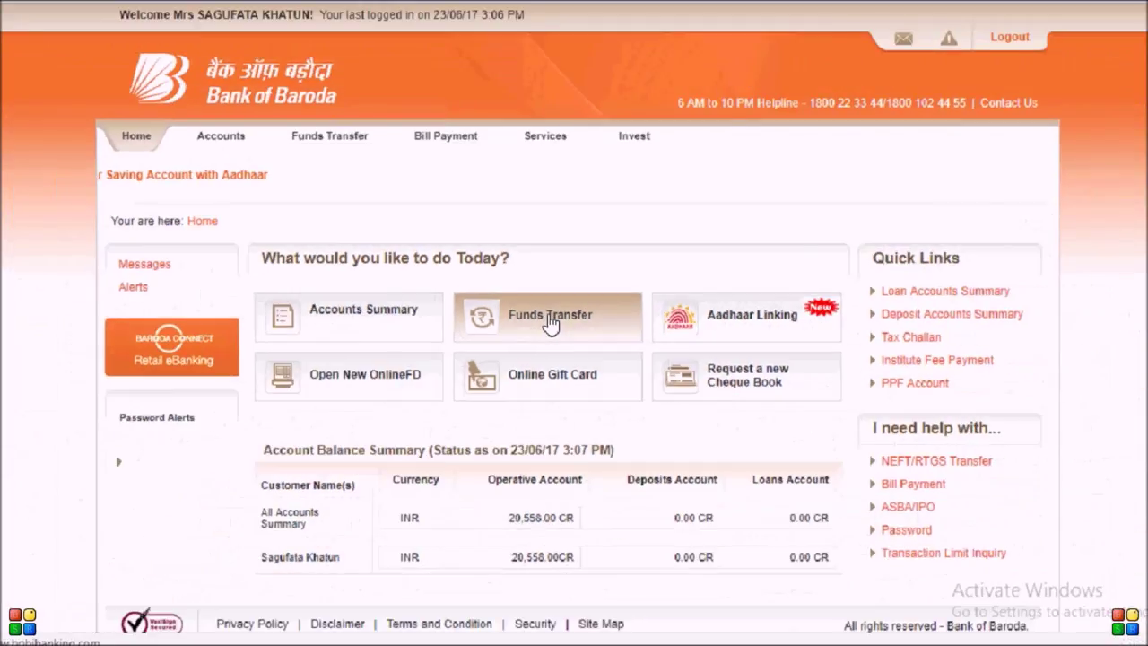
Step: Go to Funds Transfer, then to Non-BoB Accounts Transfer (NEFT/RTGS)
click(579, 339)
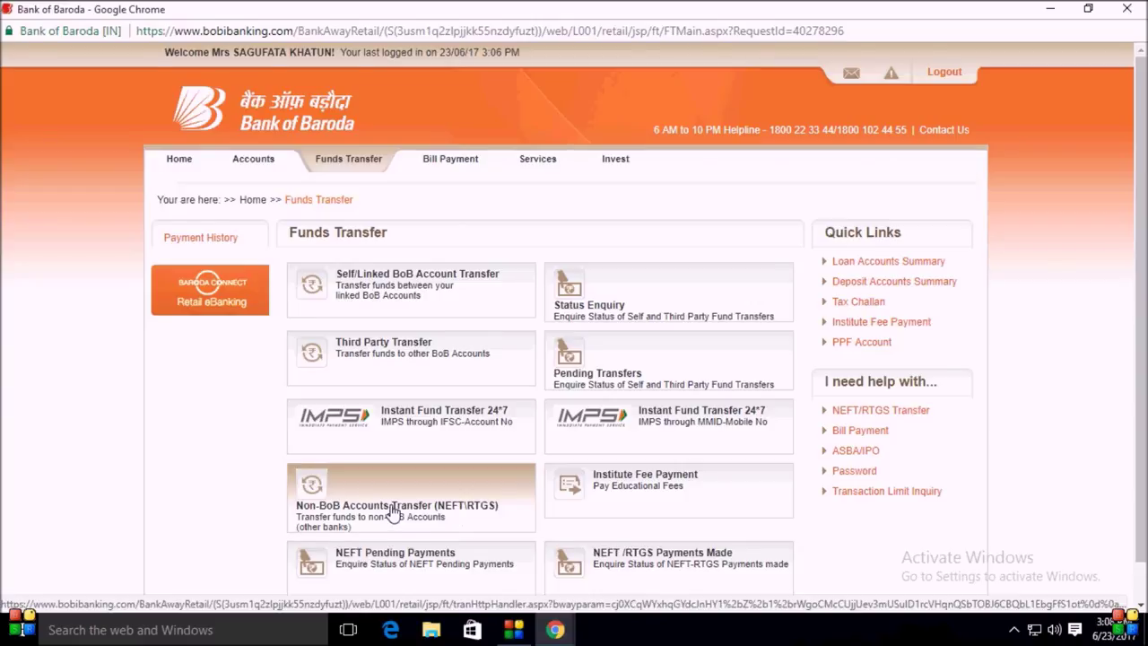
click(392, 512)
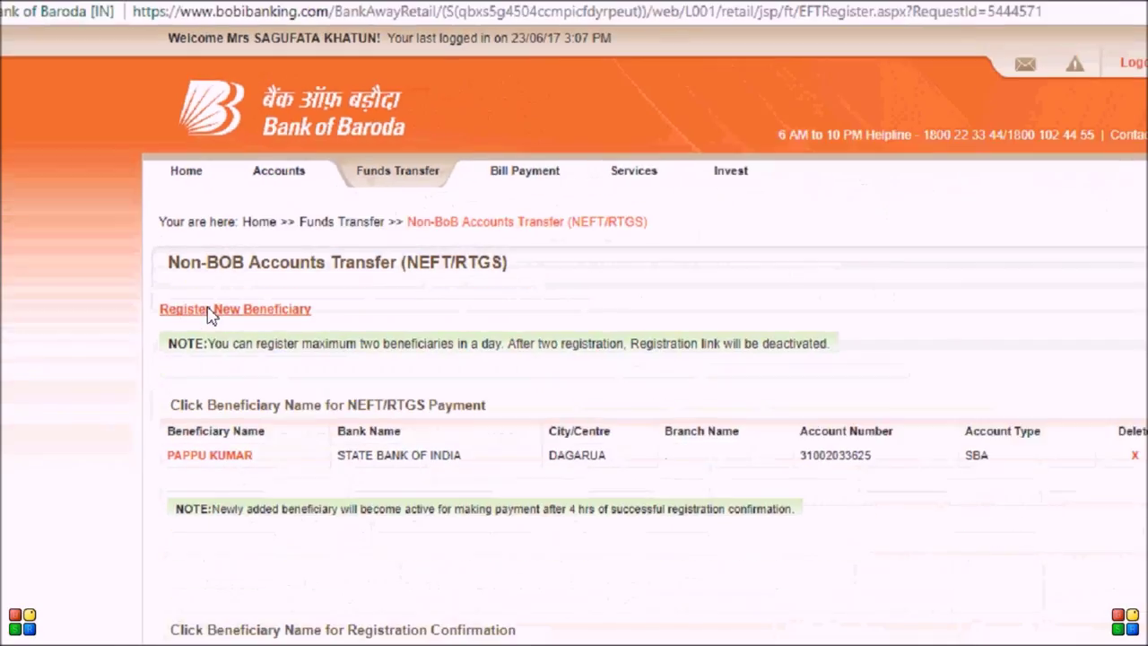
Step: Open the Register New Beneficiary form, leaving the account type on Savings Bank
click(208, 310)
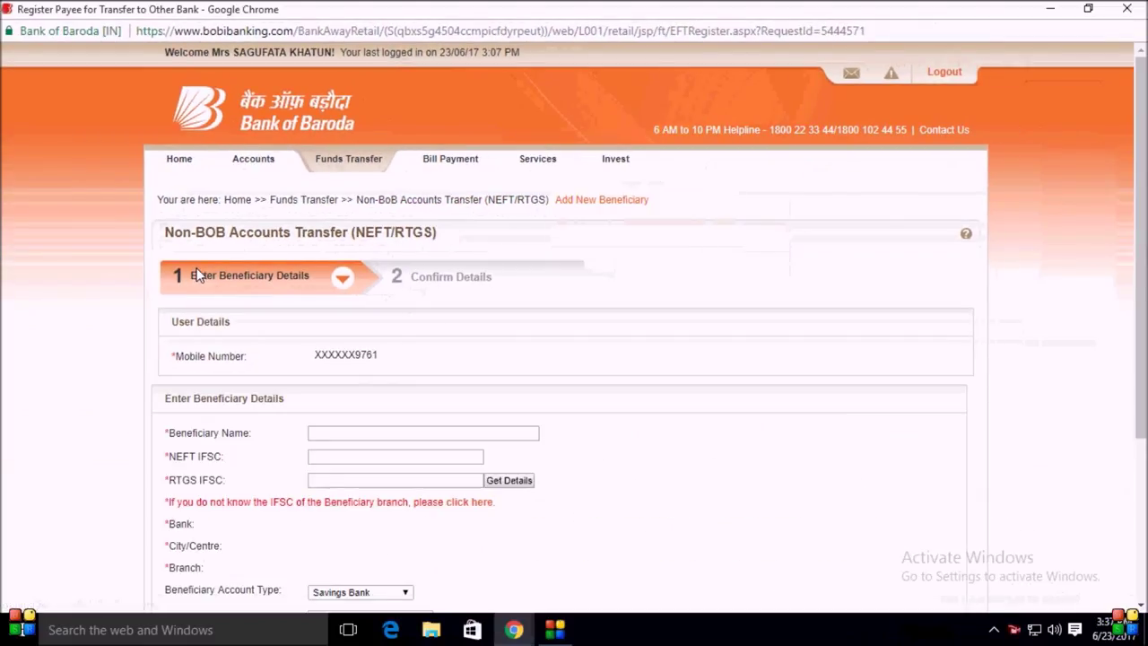
click(314, 432)
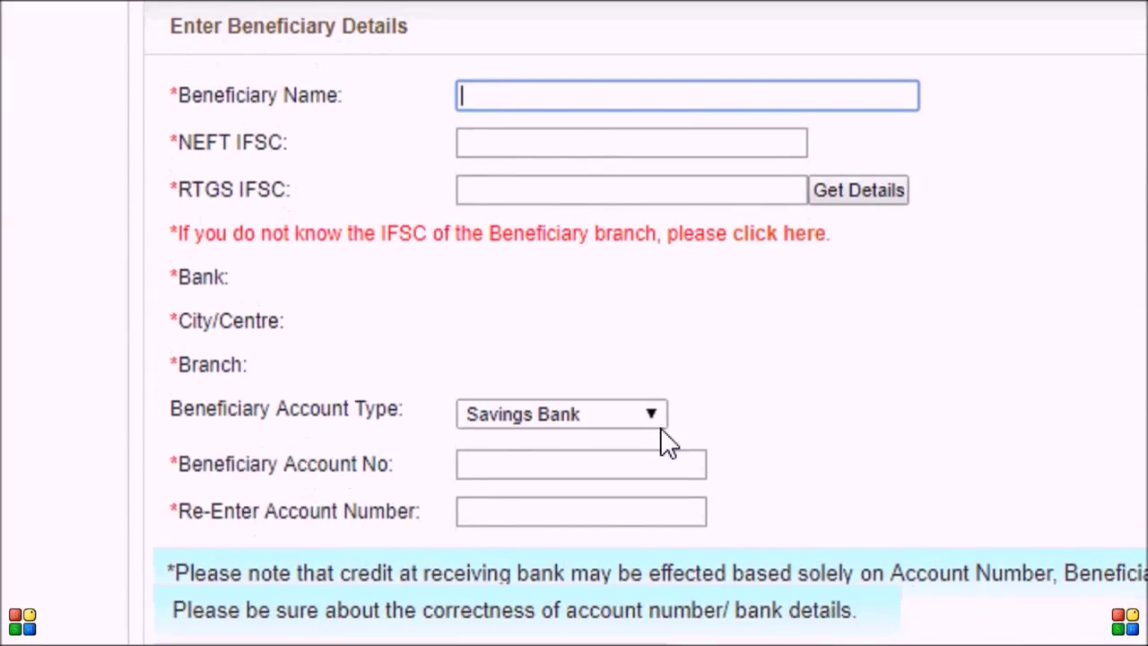
click(656, 446)
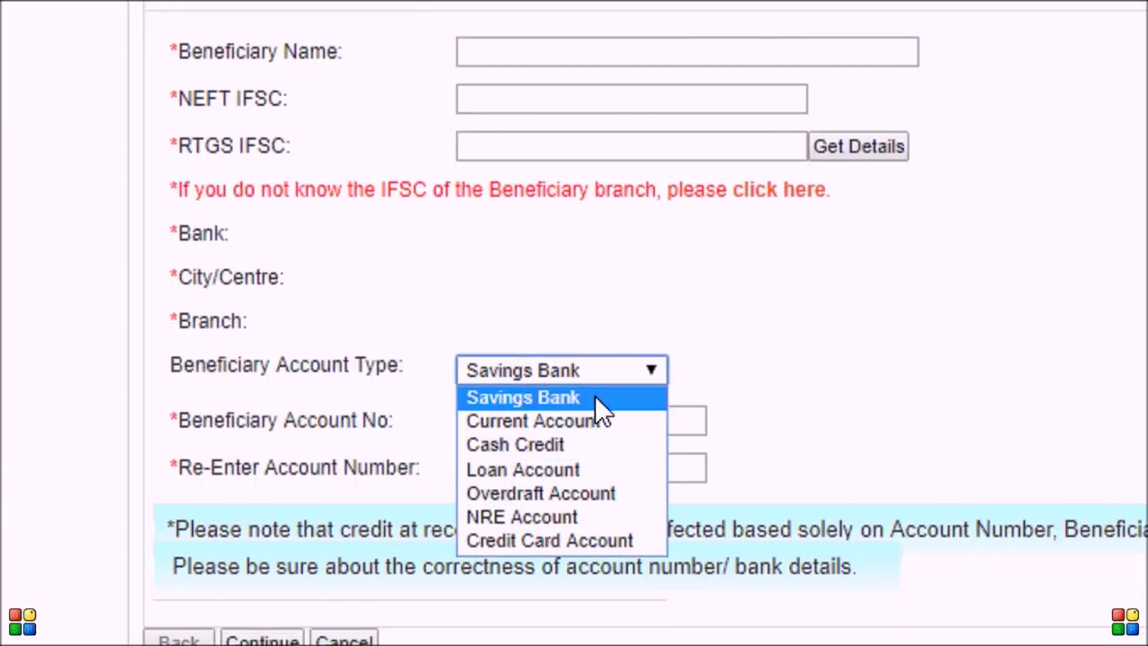
click(595, 398)
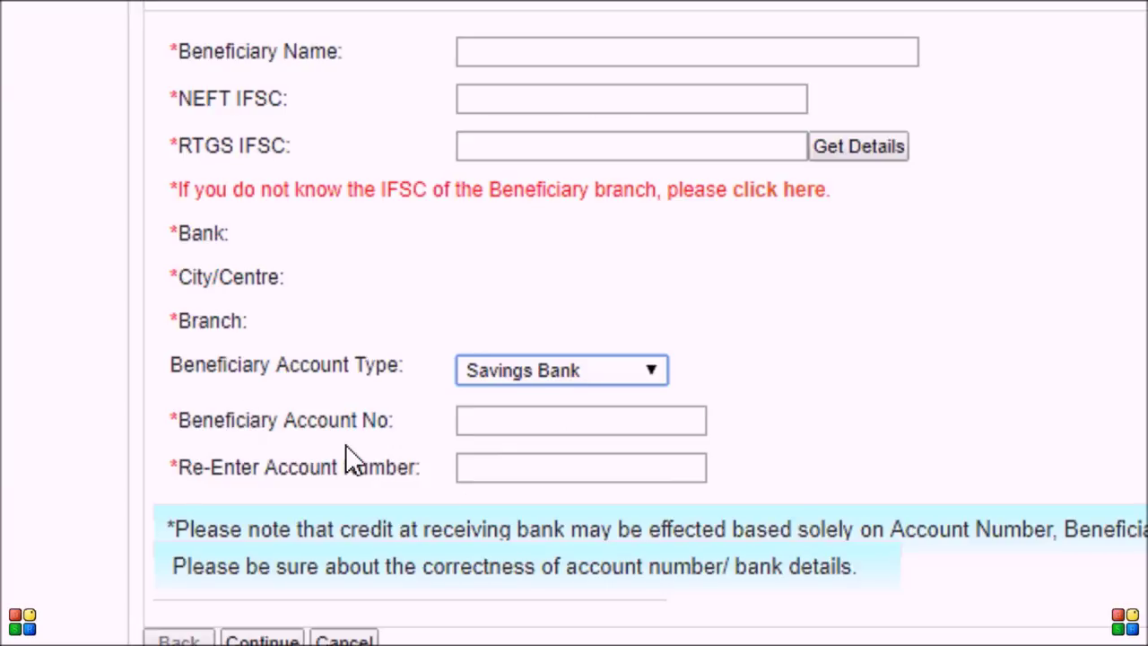
click(473, 421)
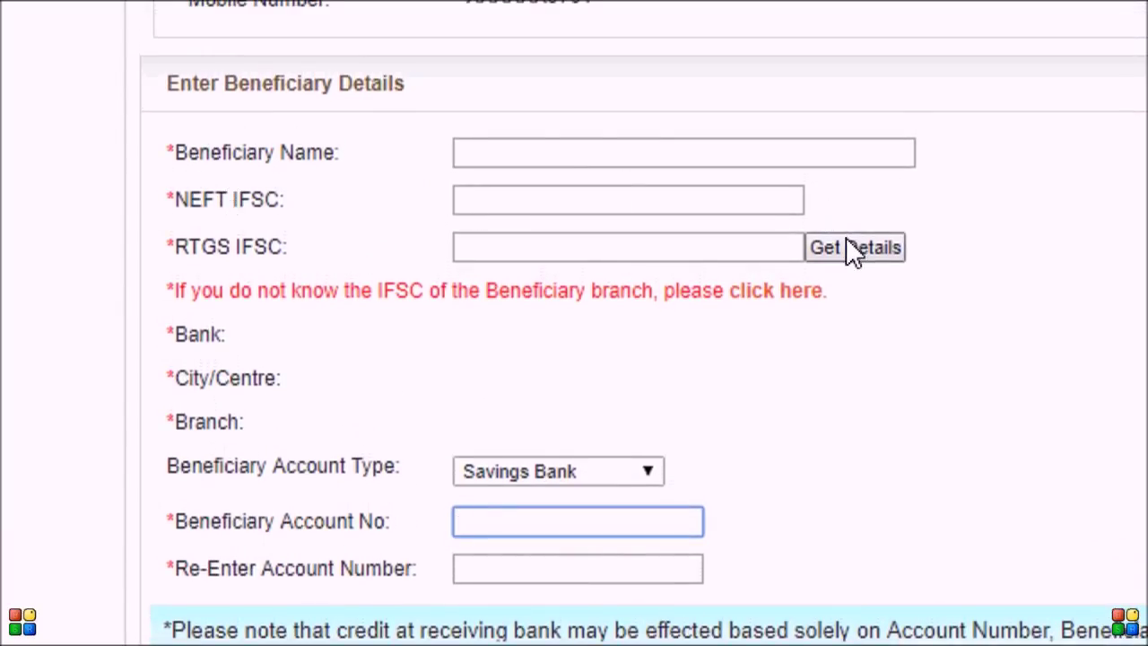
click(163, 275)
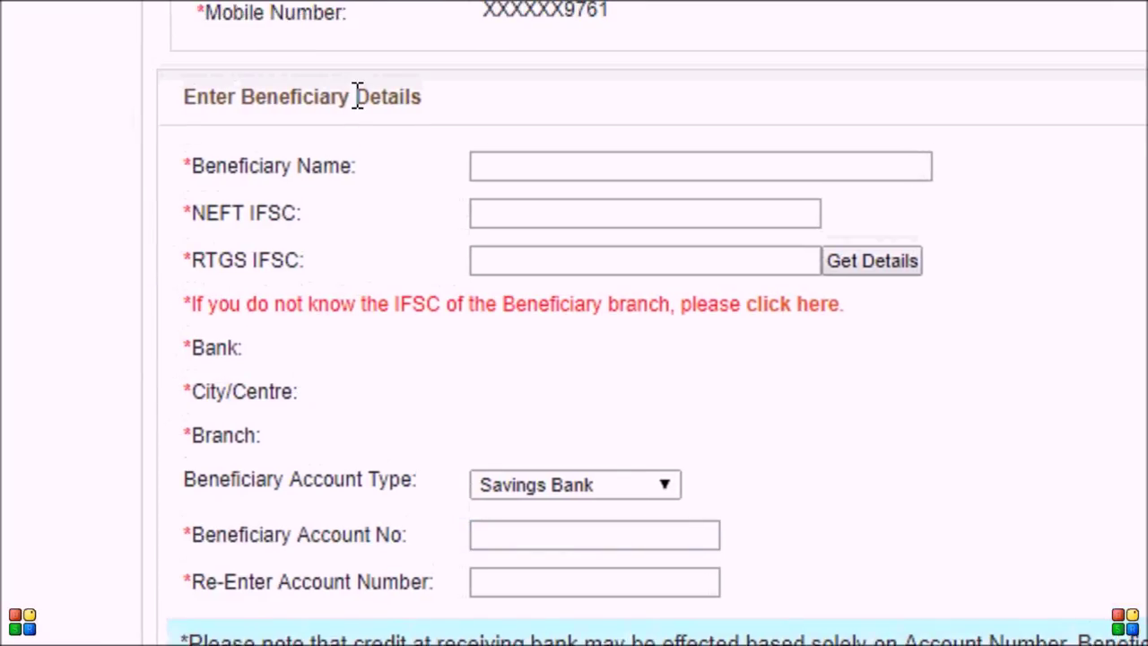
click(567, 176)
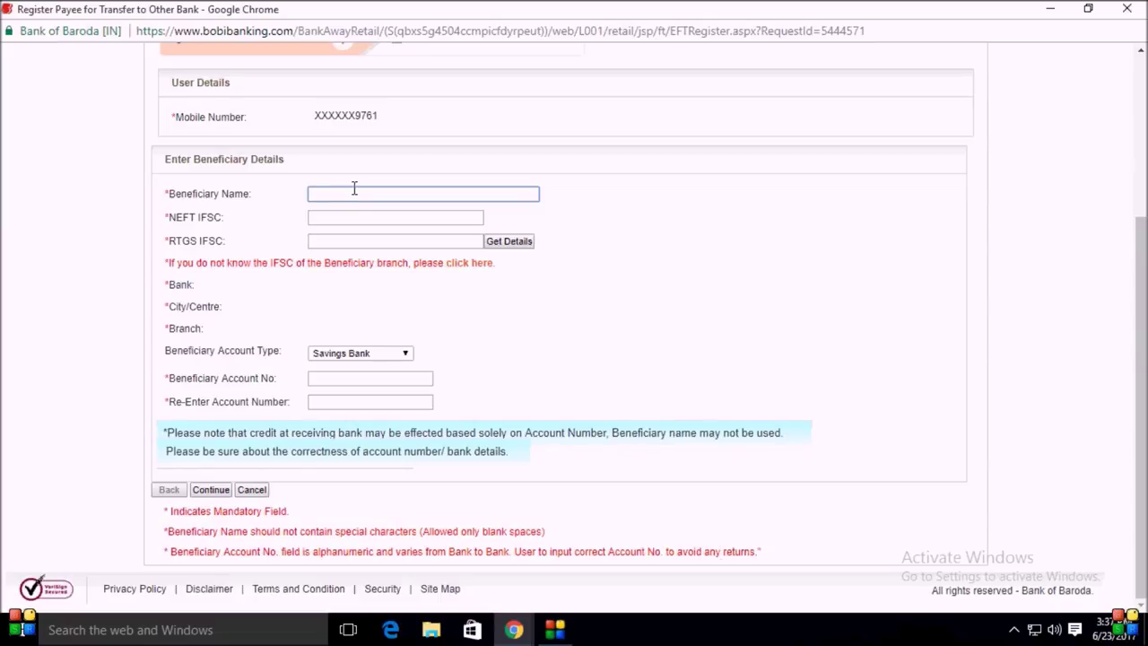
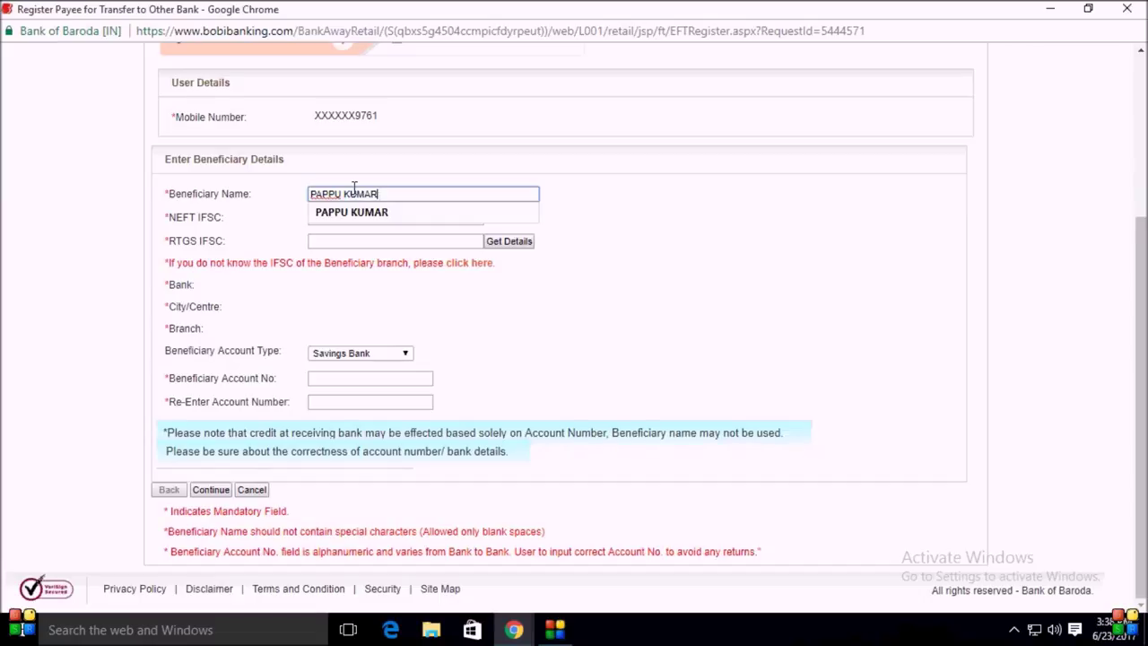
Step: Fill in the beneficiary's name from autofill and RTGS IFSC SBIN0012638, then fetch the branch details
click(418, 242)
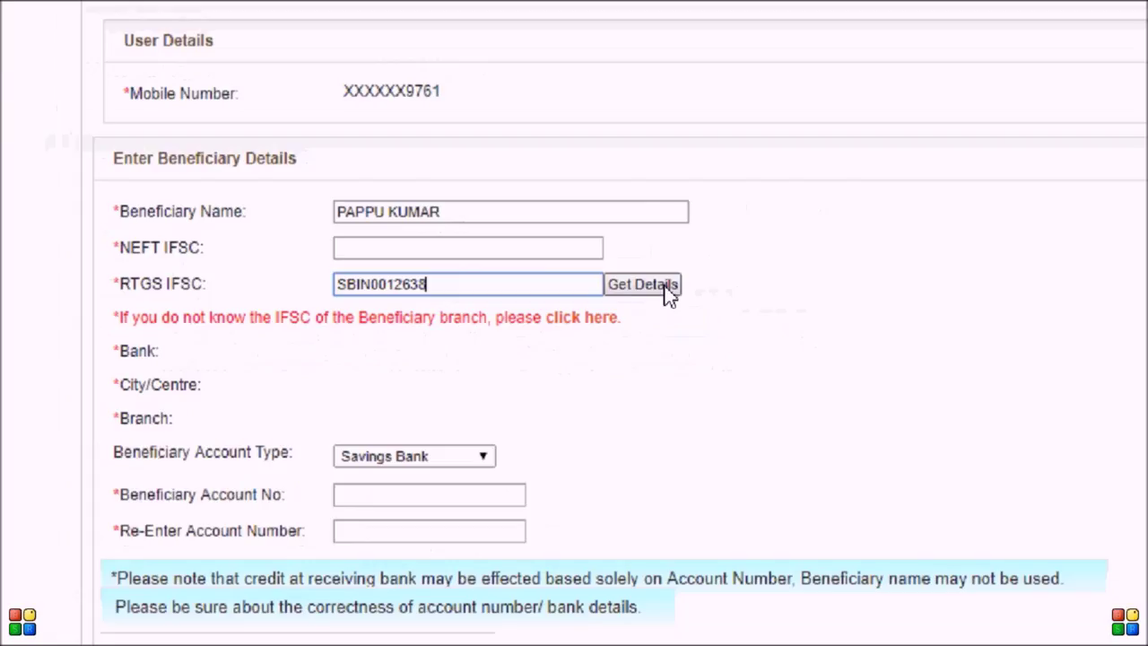
click(668, 294)
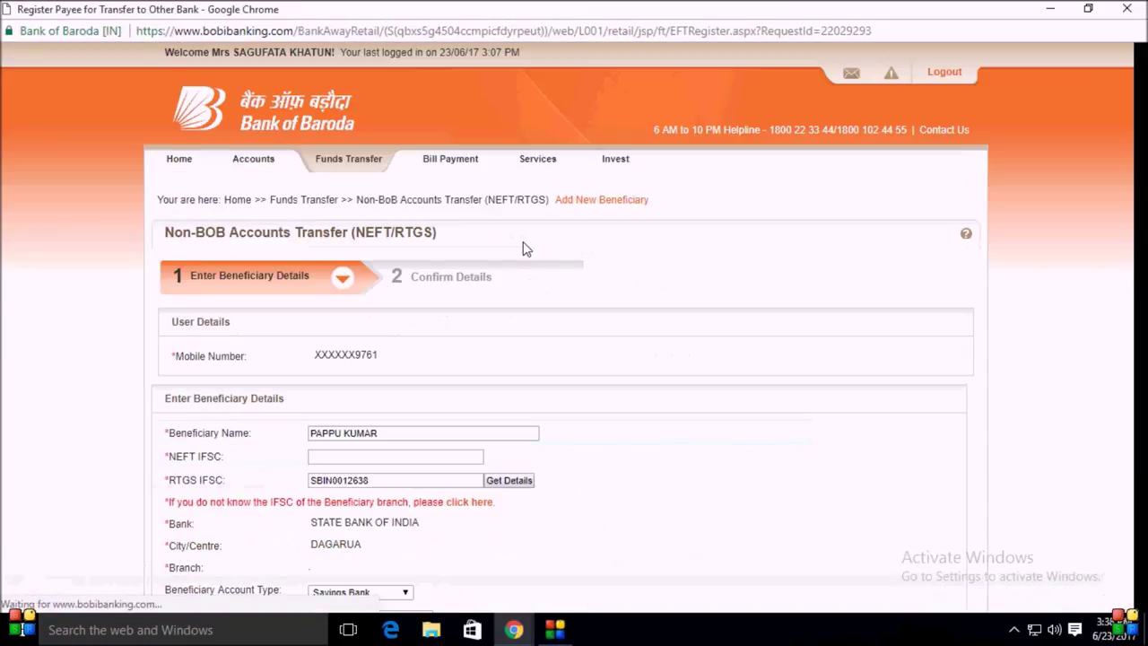
Step: Enter and re-enter the beneficiary's account number from saved suggestions, then continue
scroll(488, 352, down, 1)
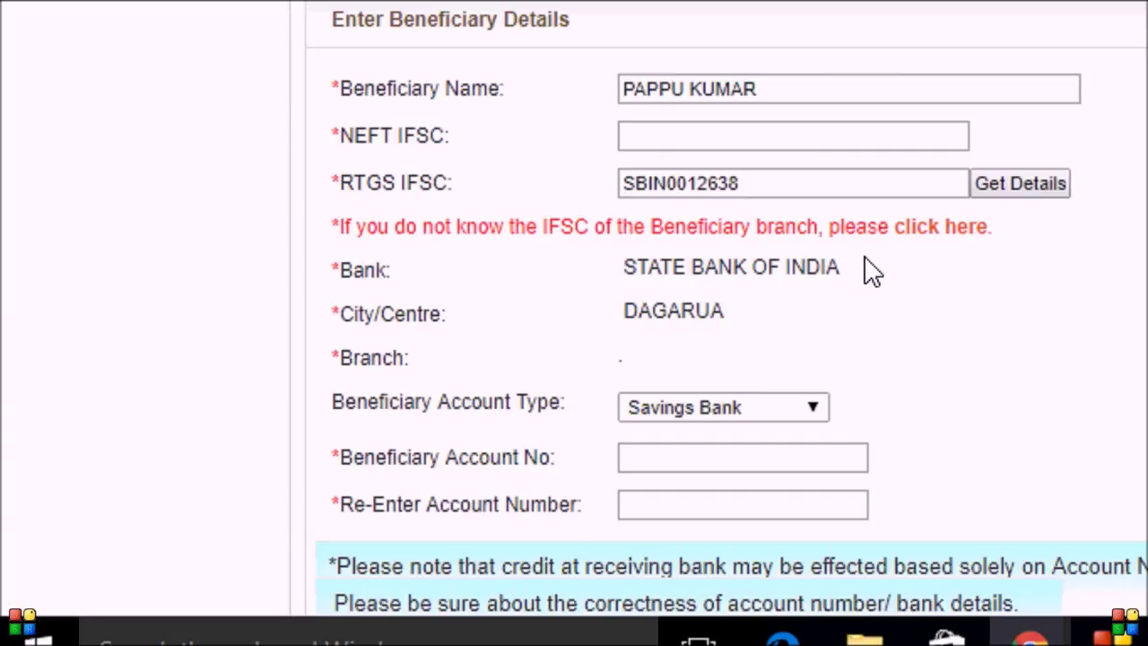
scroll(872, 269, down, 3)
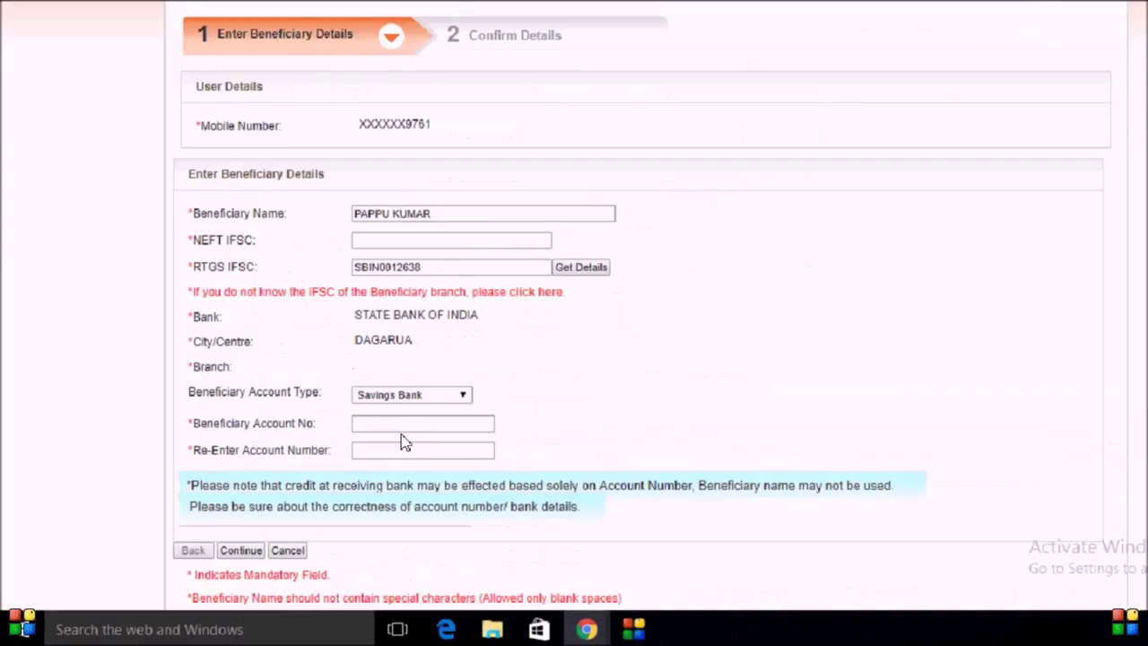
click(382, 423)
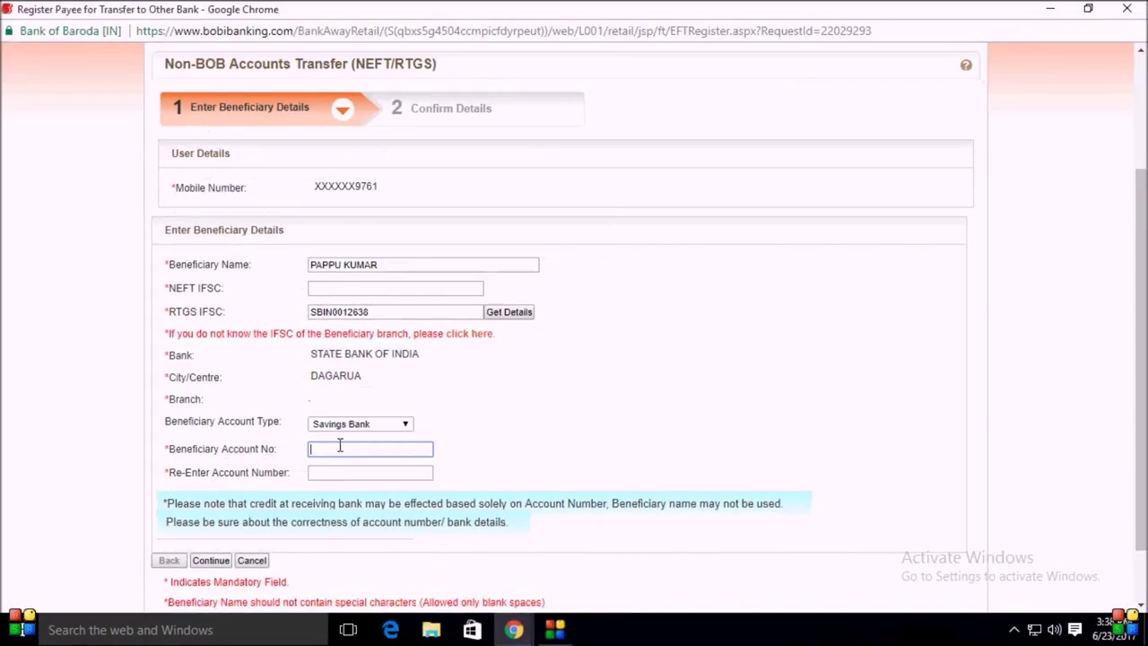
click(354, 468)
click(357, 470)
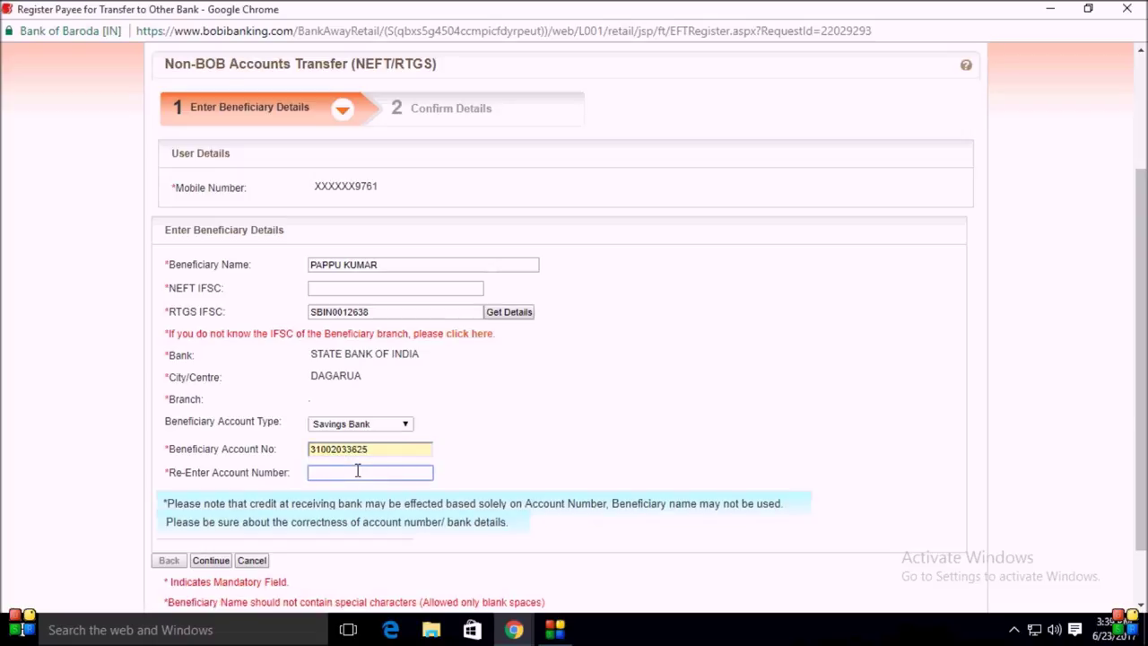
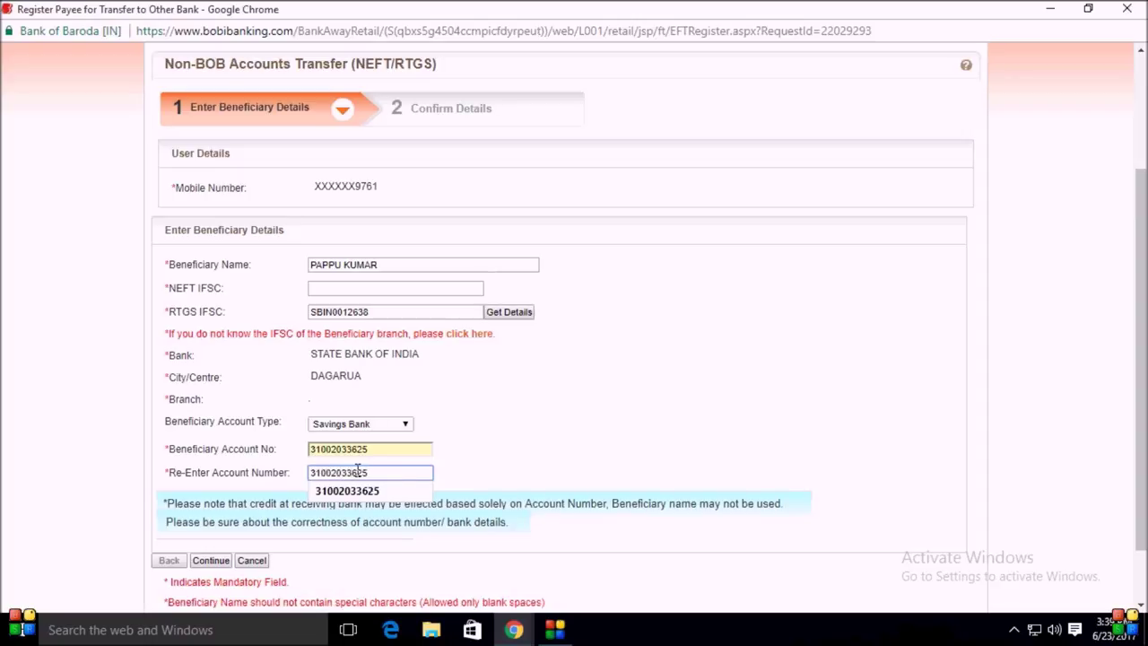
click(357, 488)
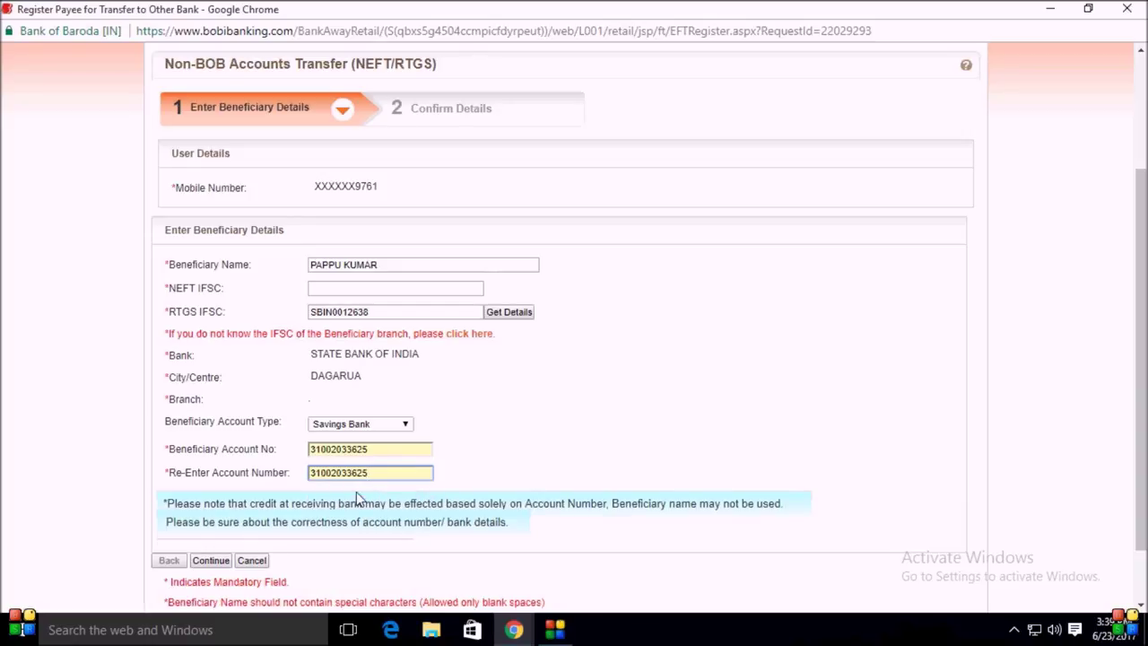
scroll(386, 308, up, 2)
scroll(386, 307, down, 2)
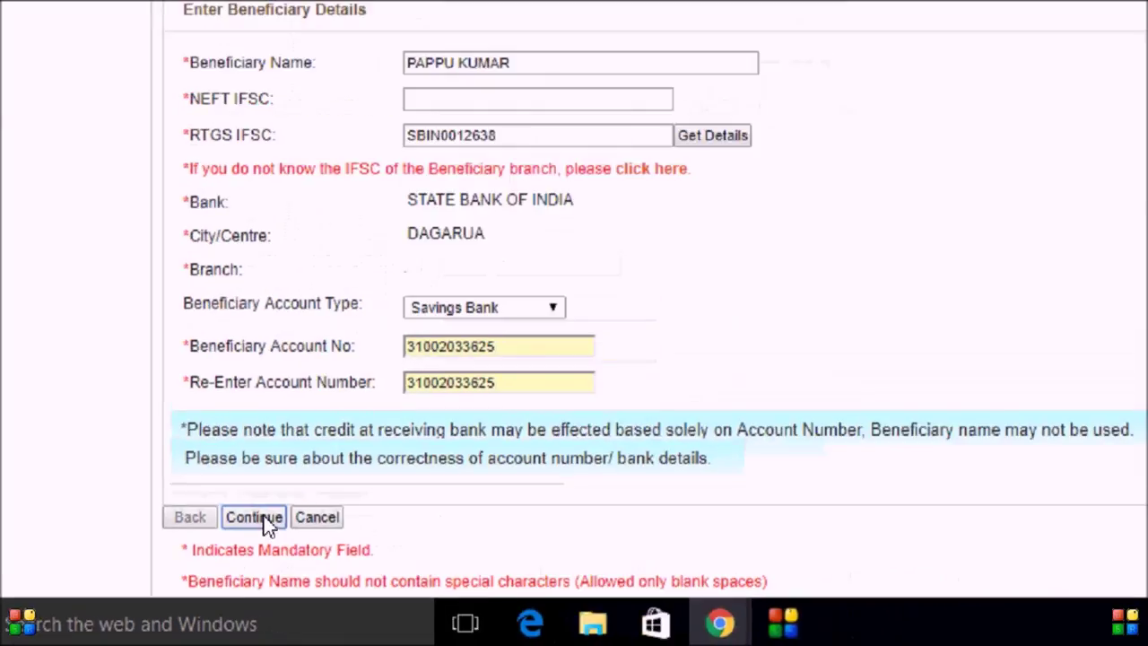
click(296, 499)
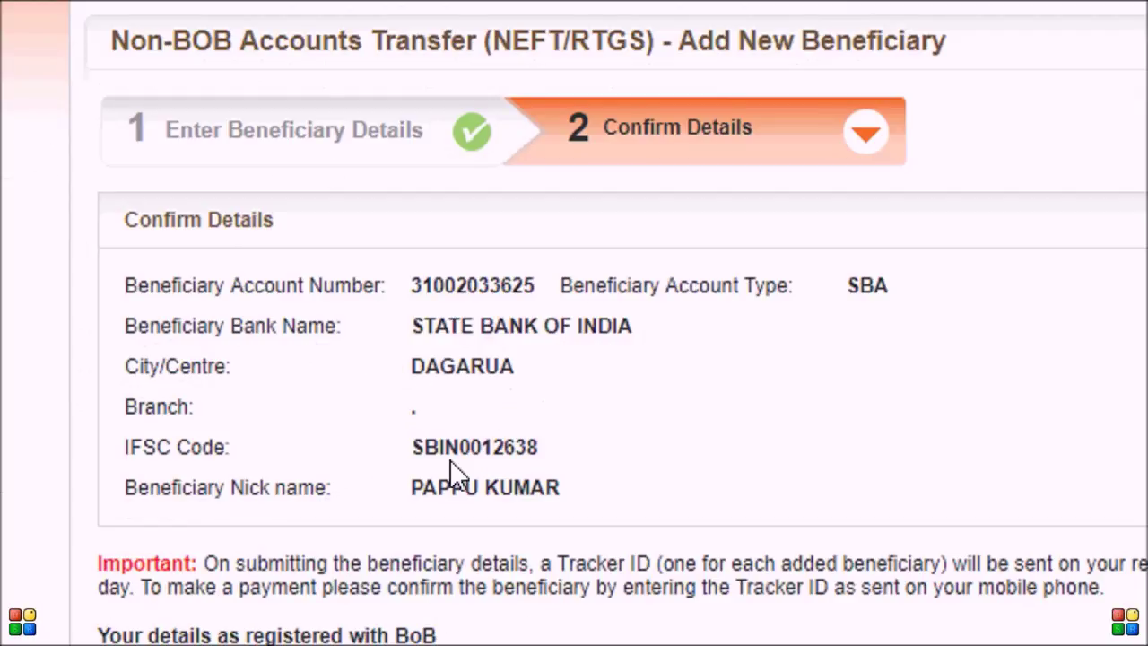
Step: Review the State Bank of India, Dagarua beneficiary summary and send it for confirmation
scroll(472, 493, down, 1)
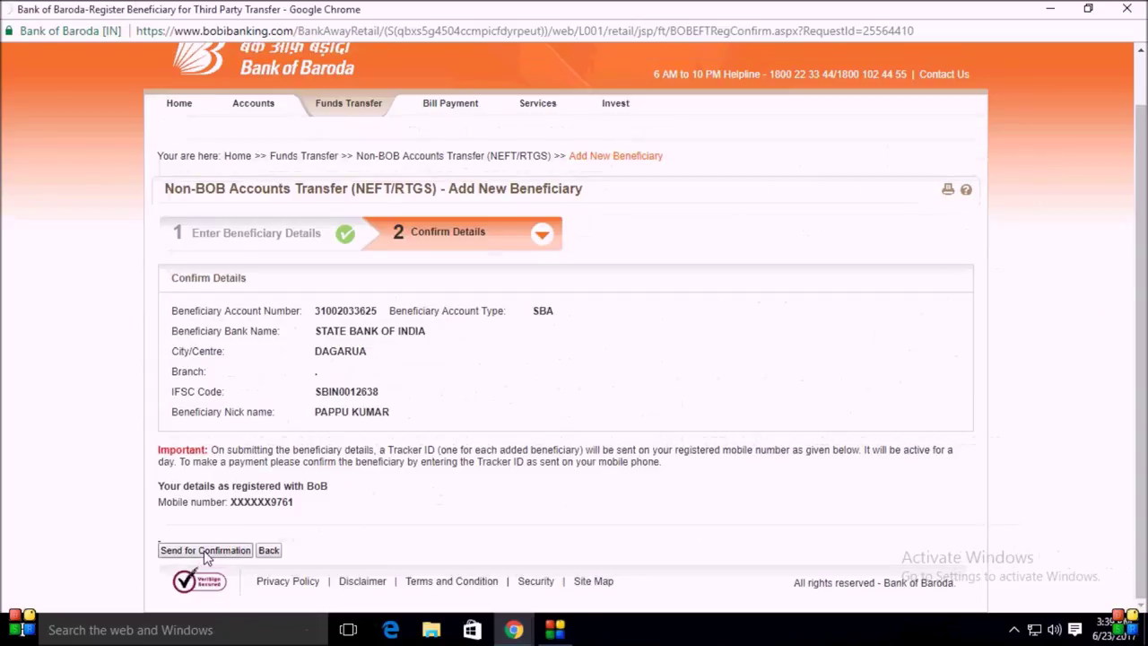
click(206, 550)
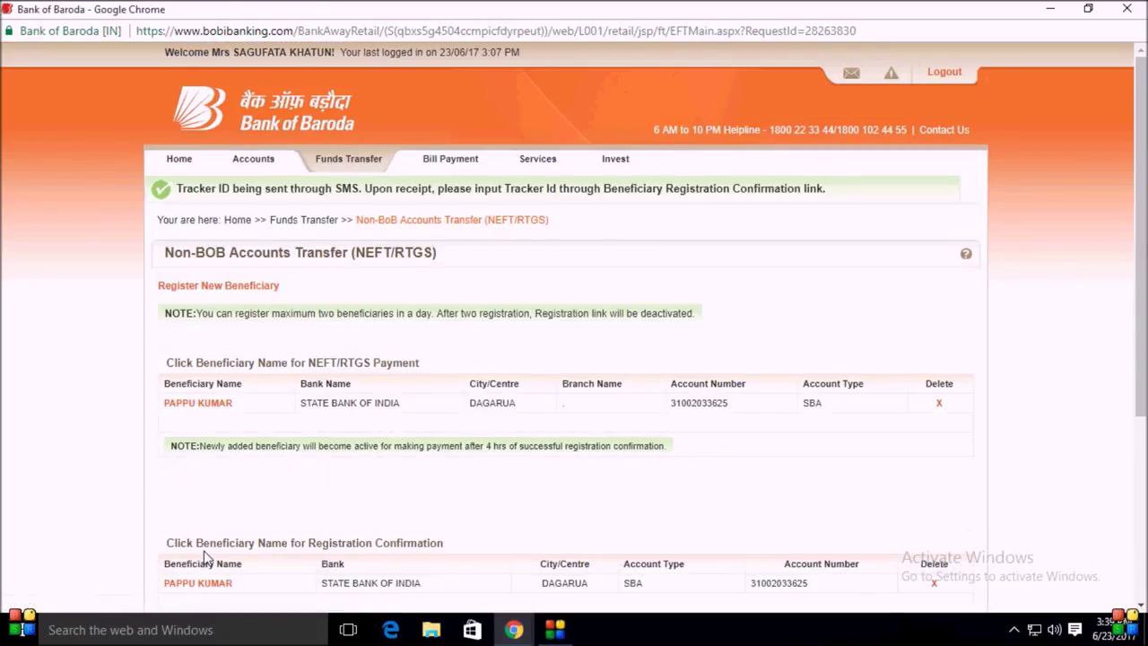
Step: Open the new beneficiary's registration confirmation page from the beneficiary list
scroll(366, 494, down, 1)
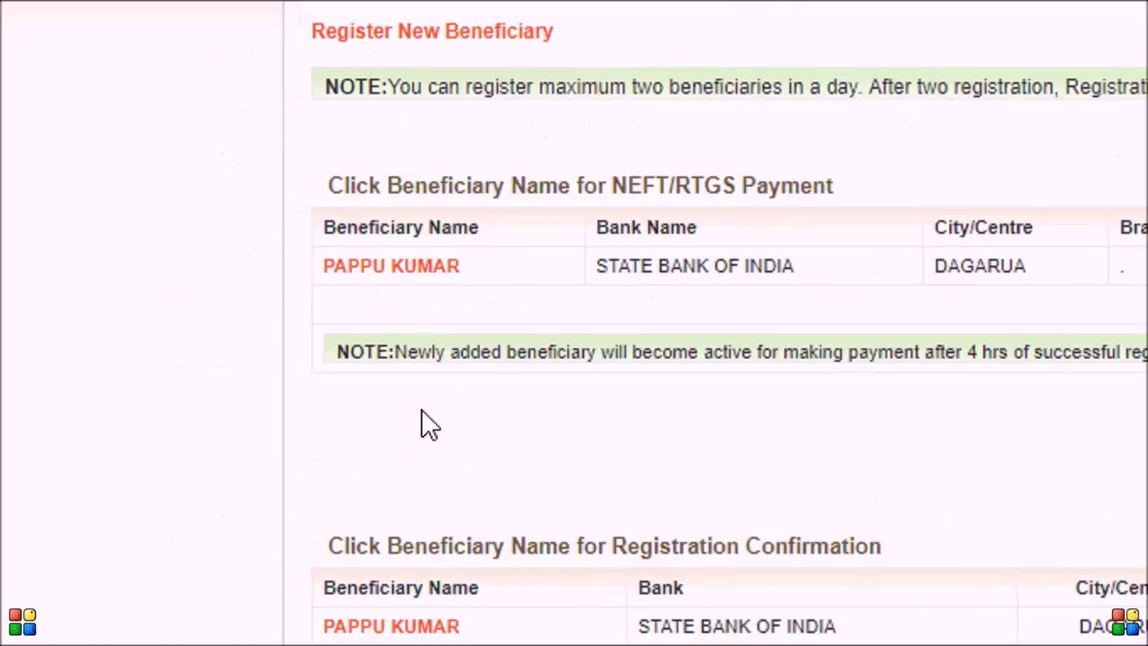
scroll(413, 502, down, 1)
scroll(394, 583, down, 3)
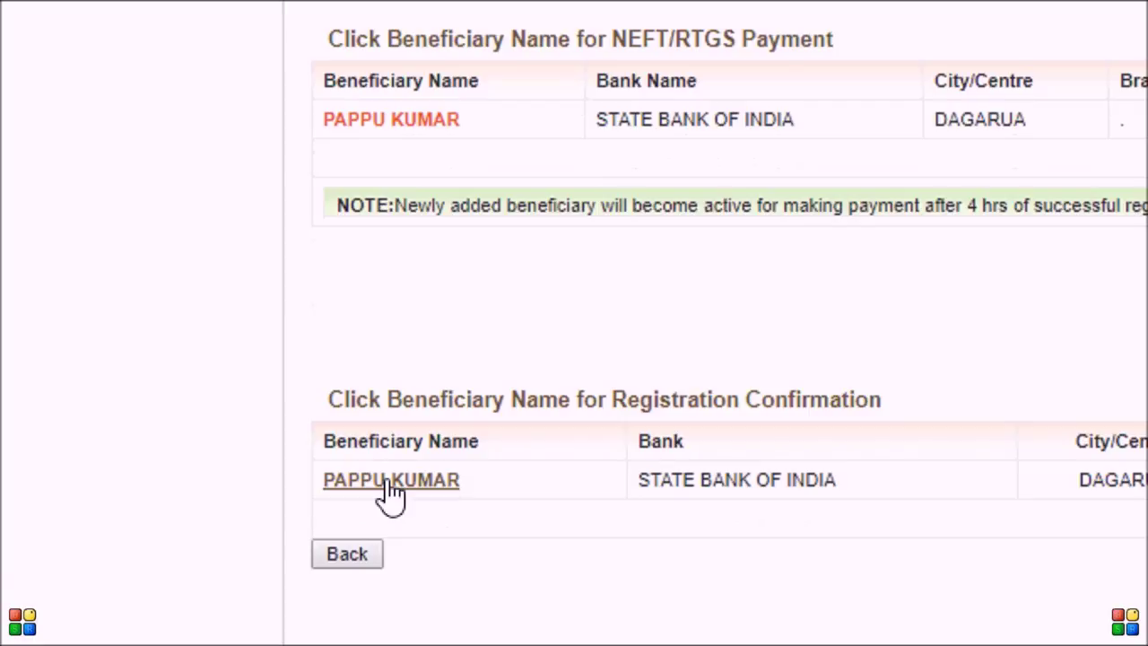
click(391, 483)
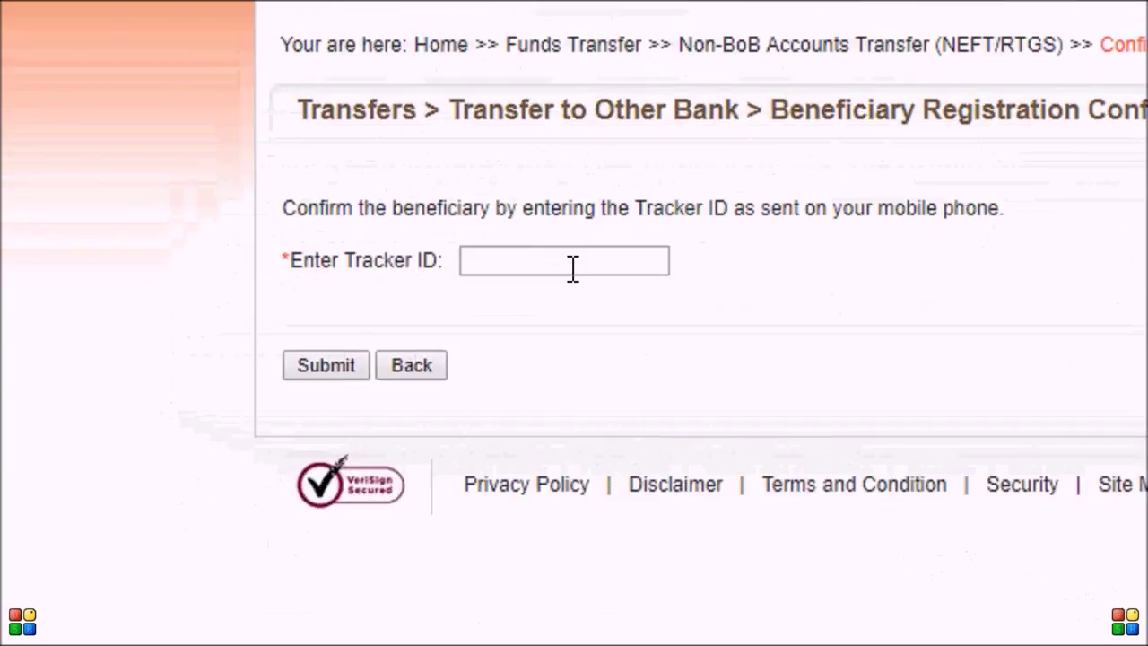
Step: Submit the Tracker ID received by SMS and confirm the new SBI beneficiary
click(566, 267)
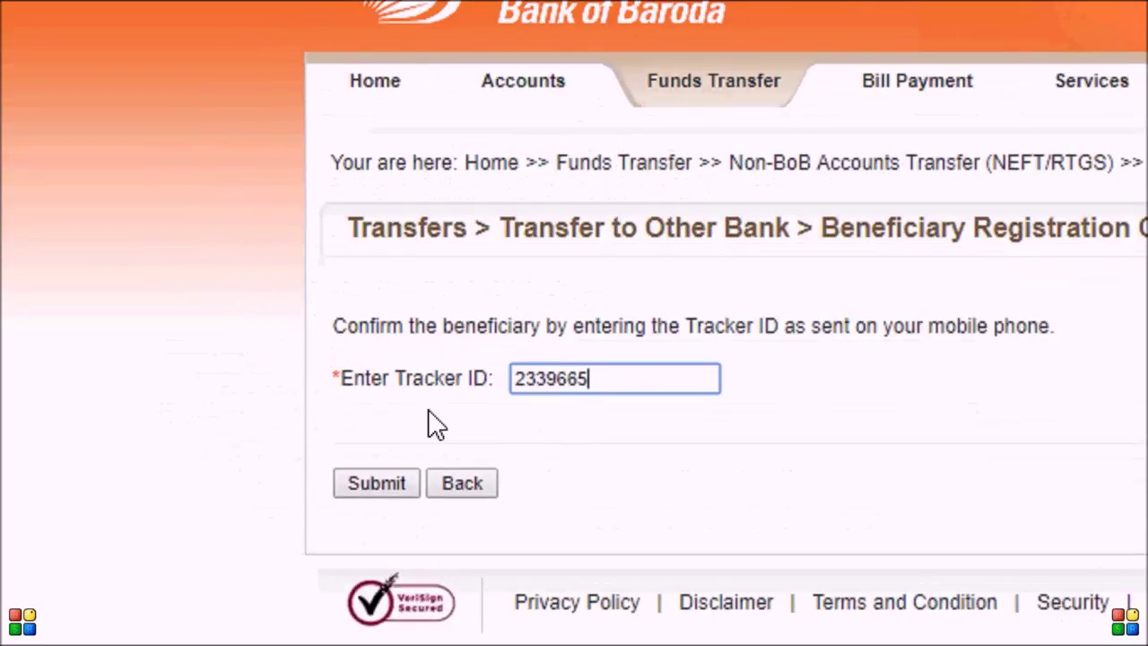
click(378, 483)
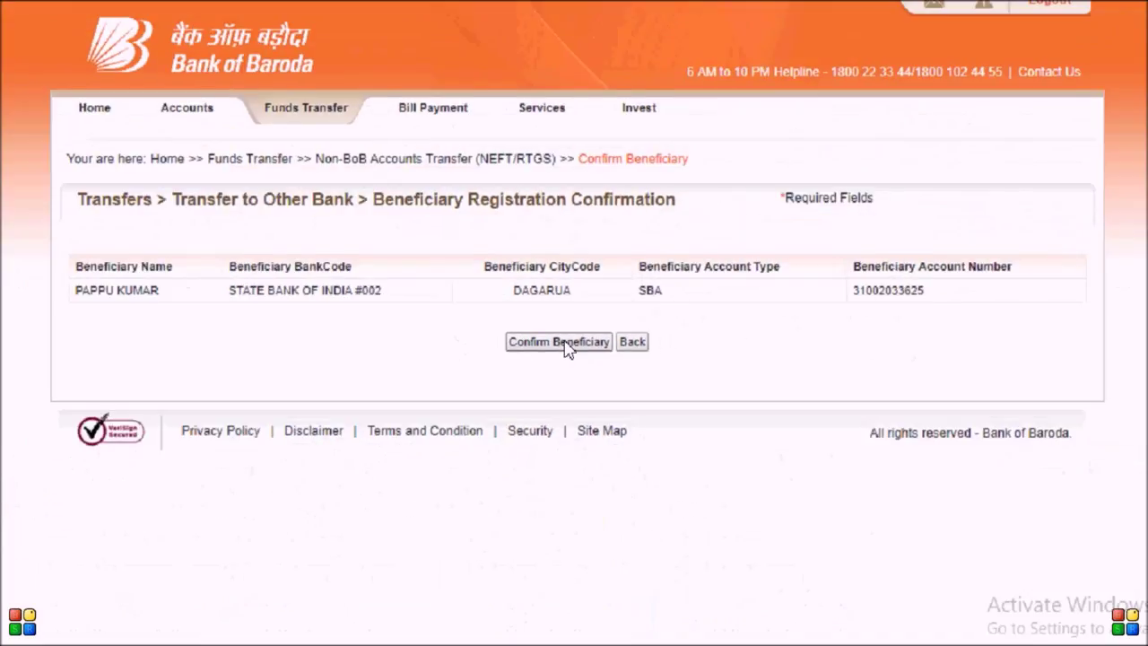
click(644, 334)
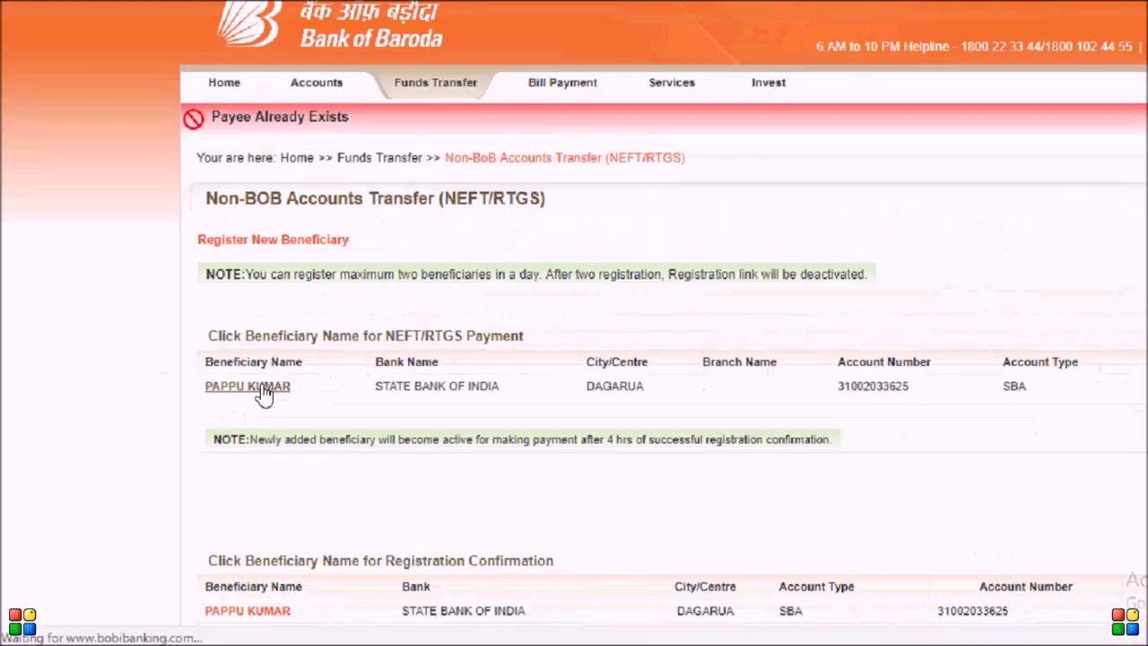
Step: Select the confirmed beneficiary and load their bank and account details
click(421, 346)
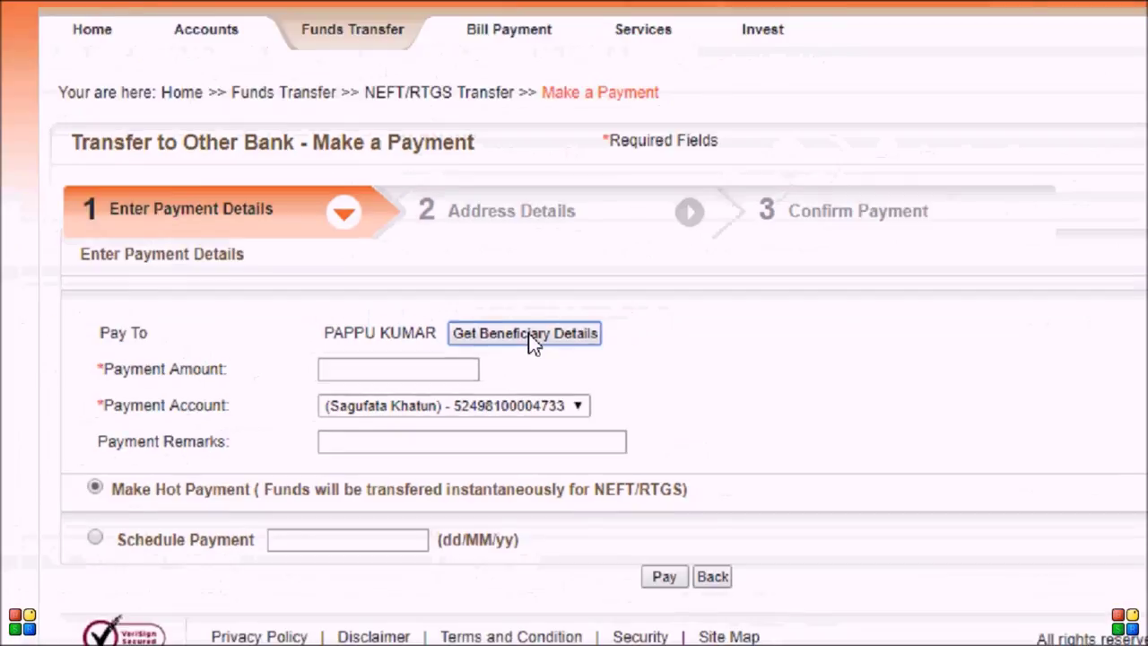
click(531, 337)
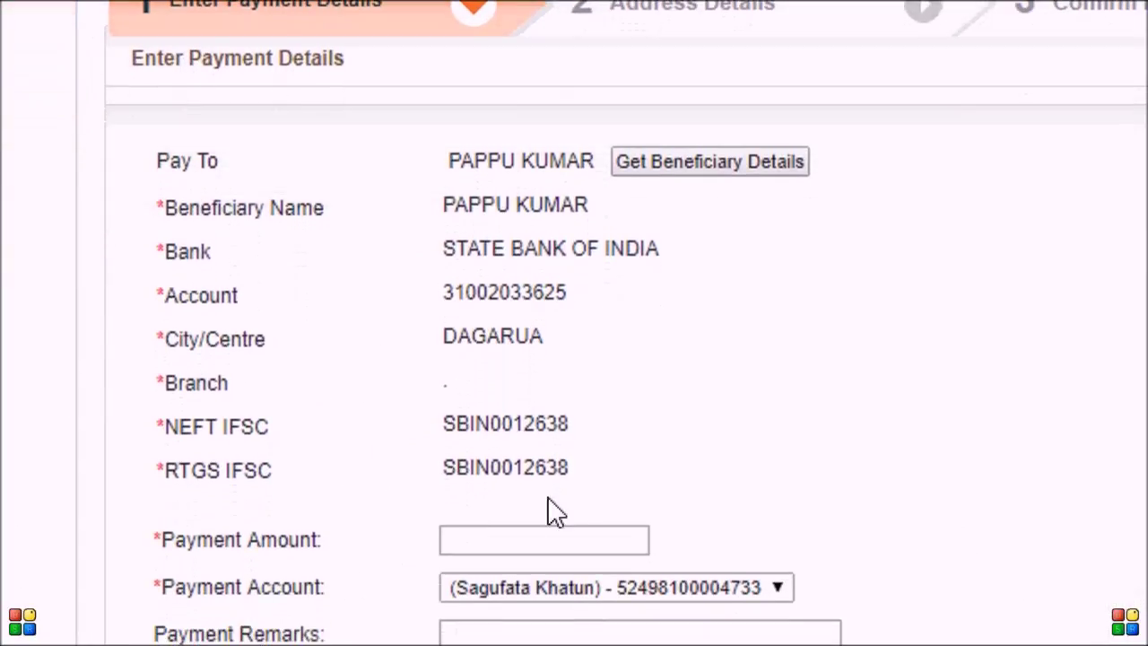
scroll(764, 382, down, 3)
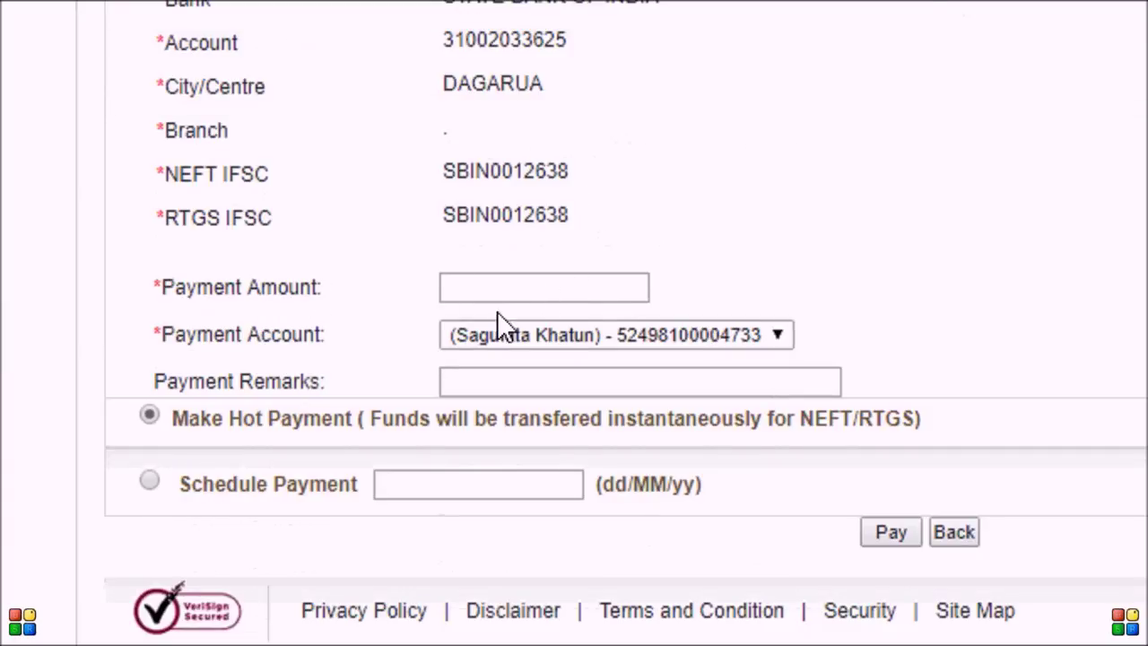
Step: Enter payment amount 2000 with remark GIFT from the existing debit account, and pay
click(520, 281)
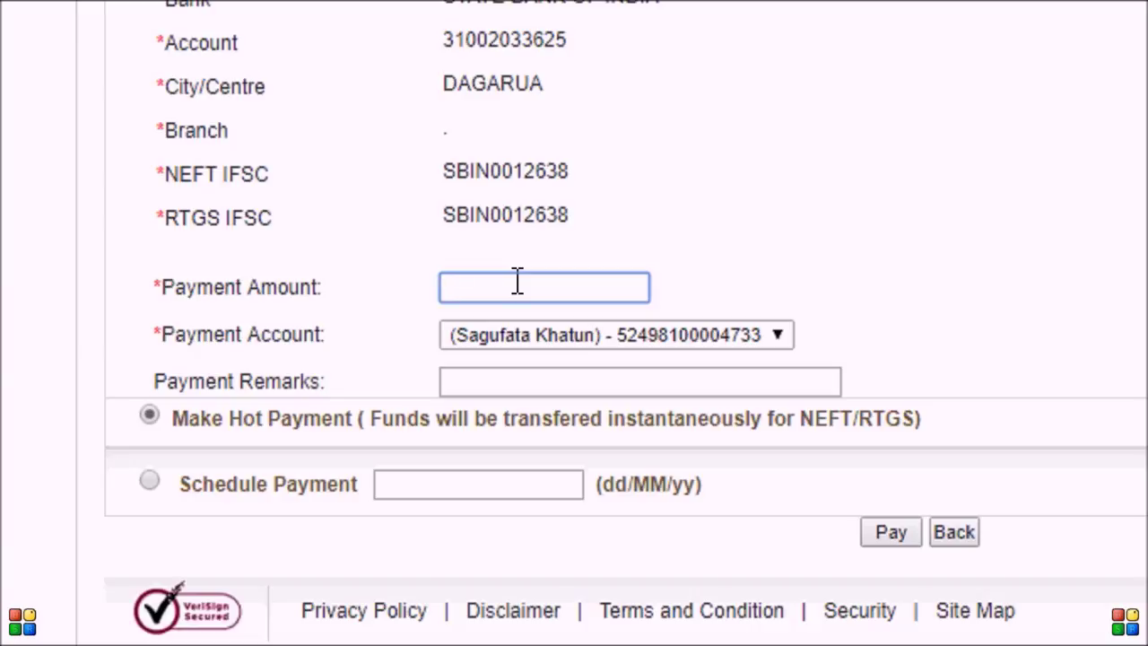
text(2000)
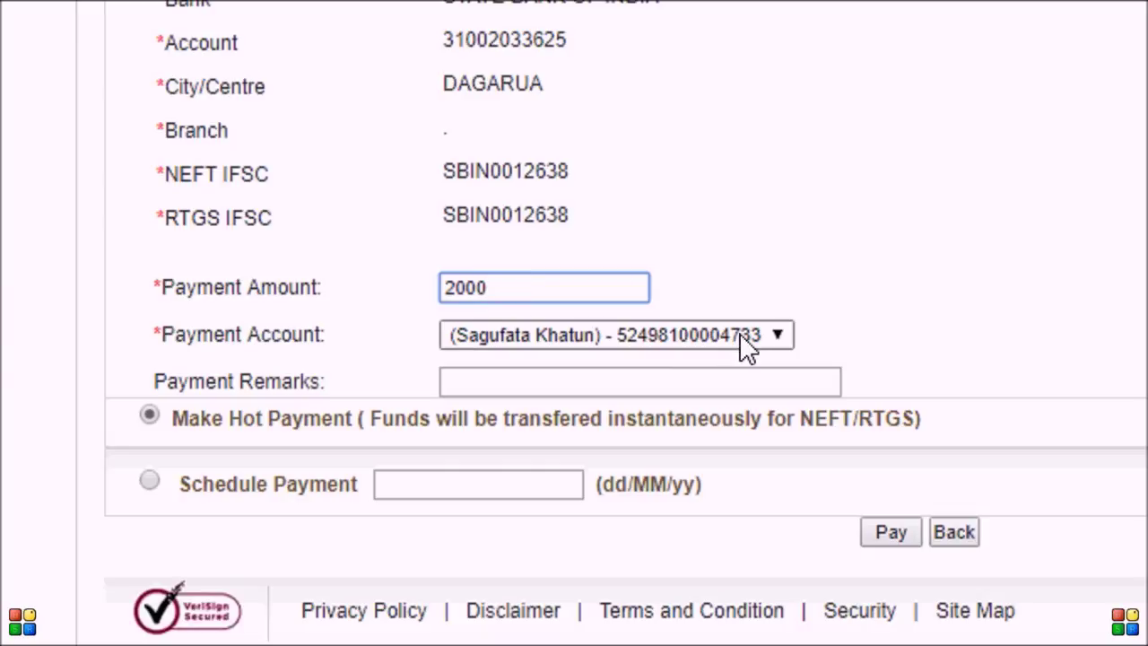
click(780, 333)
click(781, 335)
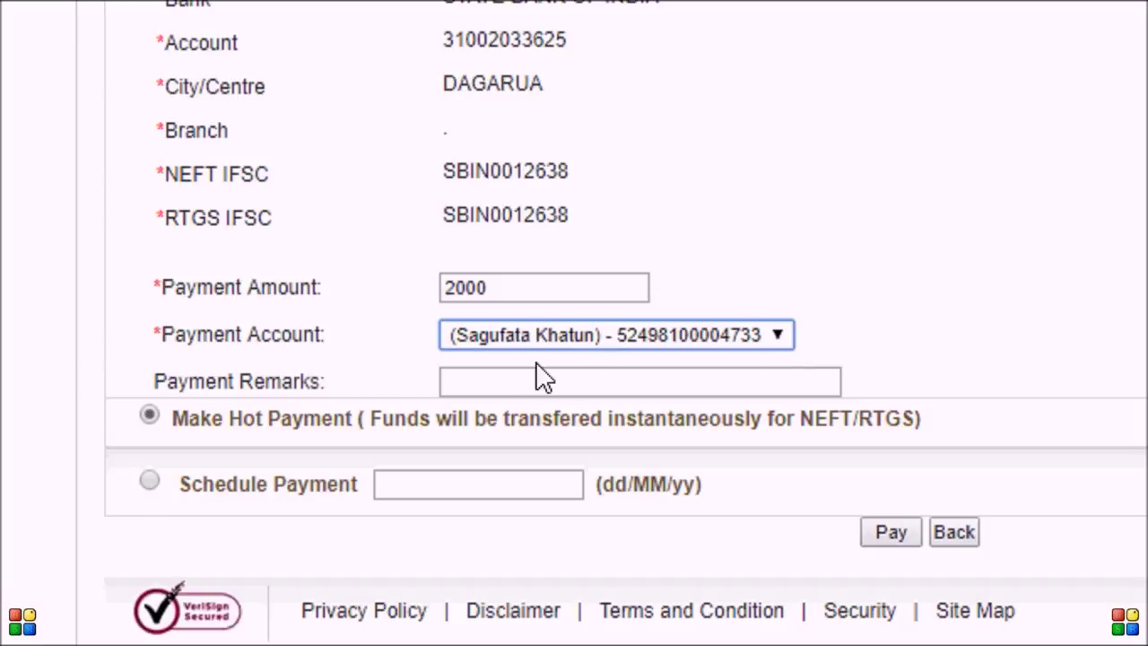
click(495, 383)
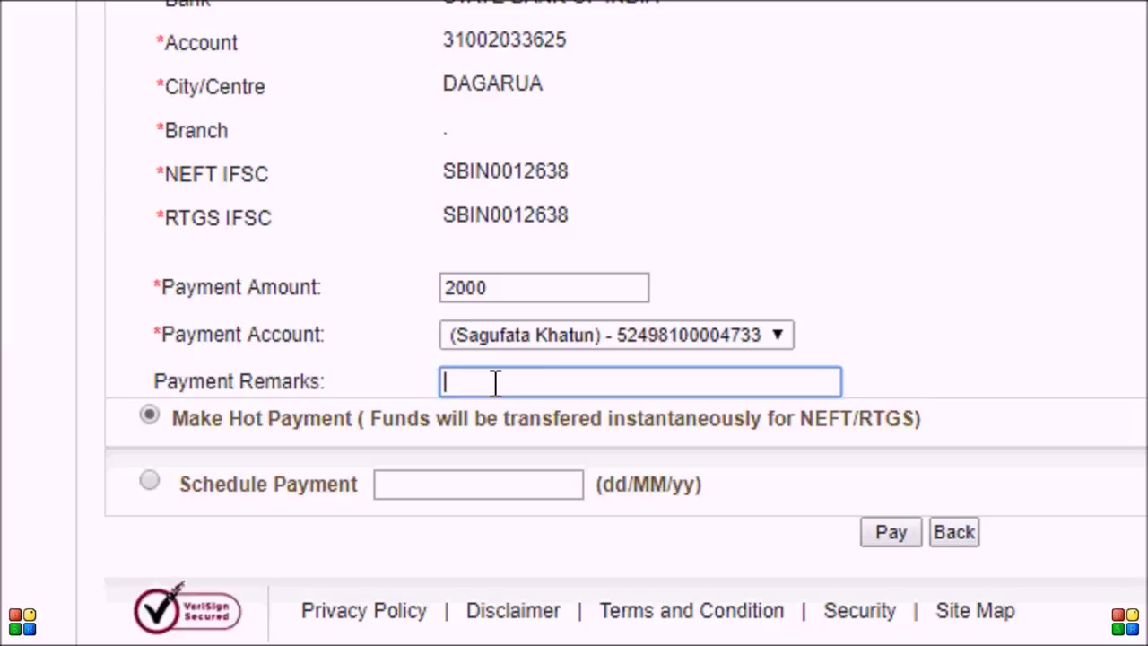
text(GiFT)
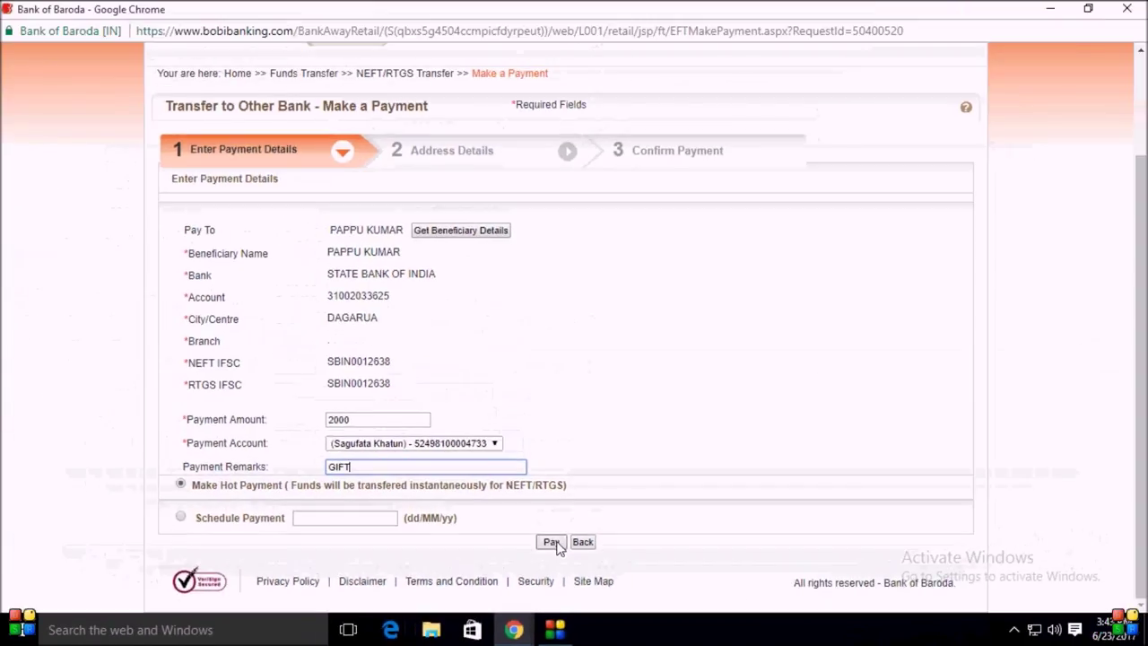
click(552, 543)
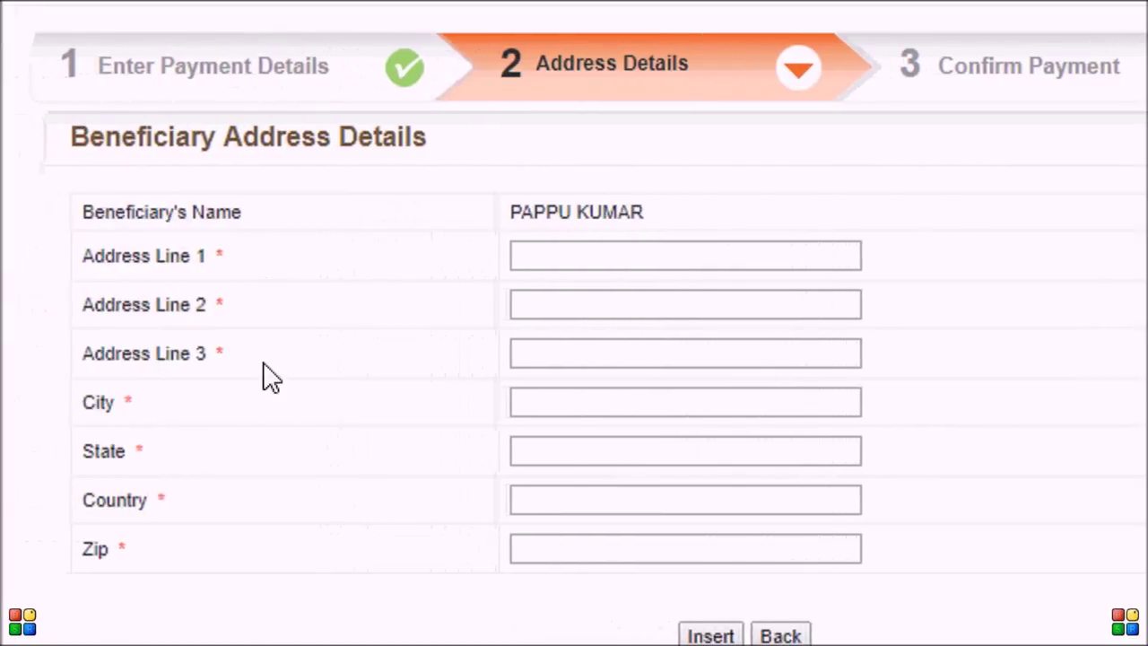
Step: Enter the beneficiary's village, post office and police station in Address Lines 1–3
click(569, 549)
click(634, 244)
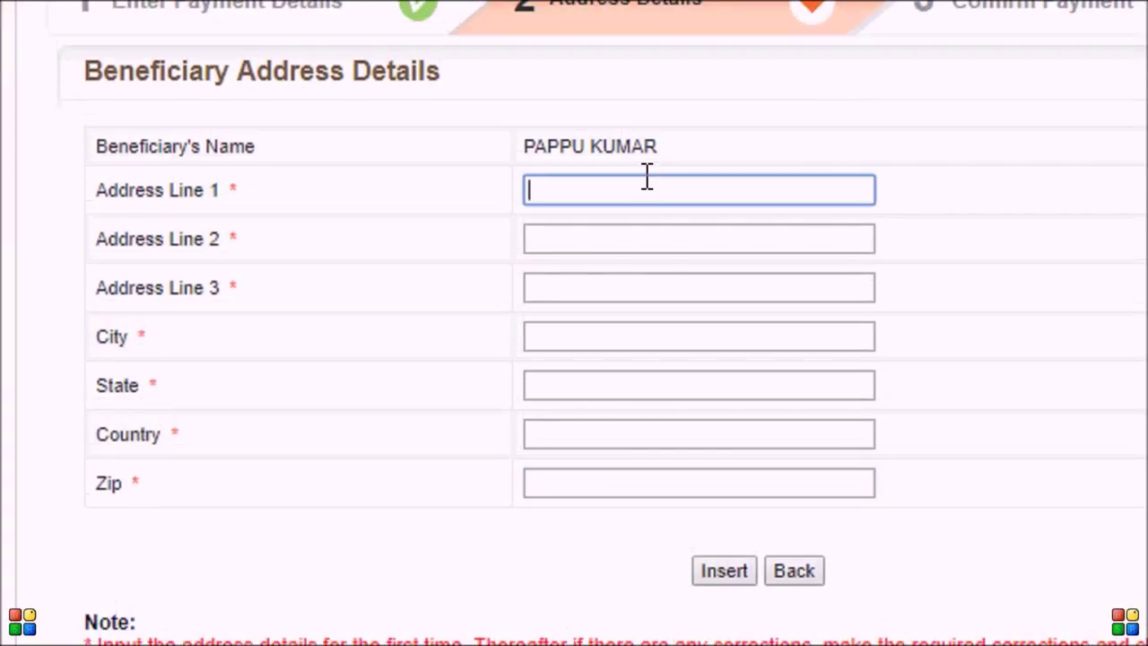
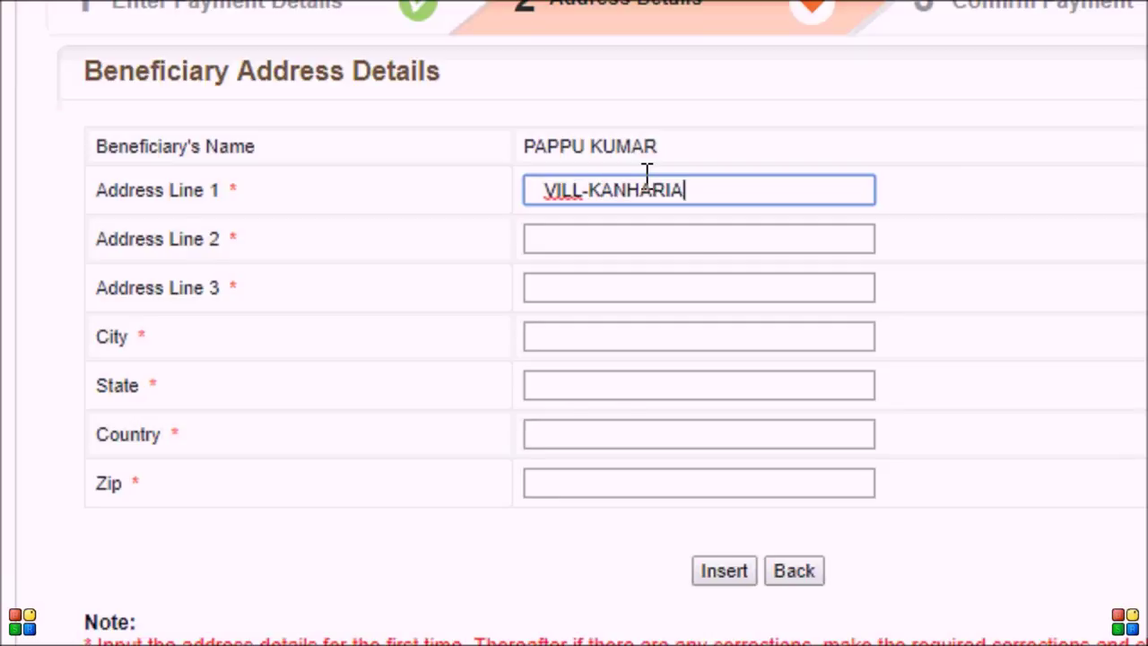
click(598, 243)
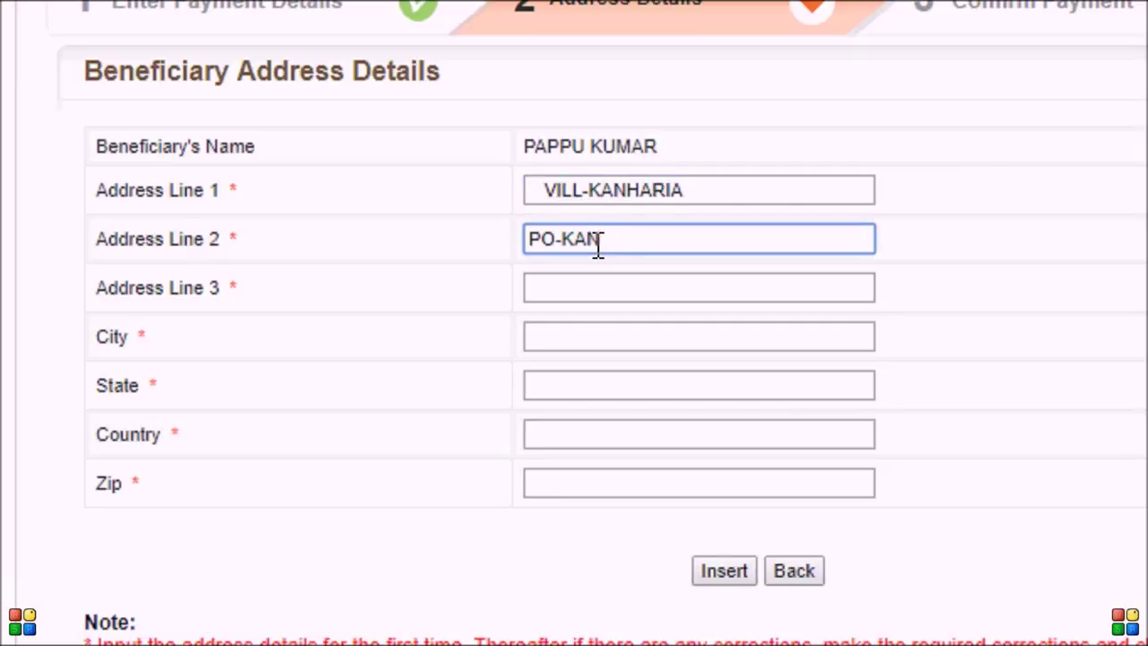
click(587, 287)
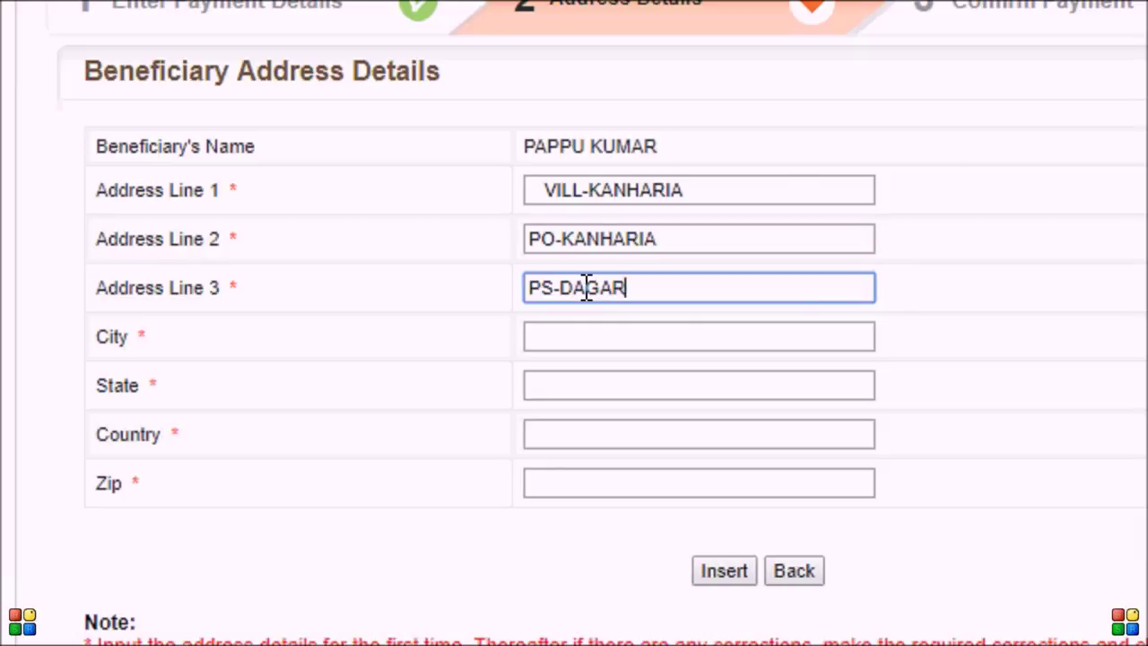
Step: Fill in the beneficiary's city, state, country and zip code, then insert the address
click(587, 335)
text(PURNEA)
click(593, 387)
text(BIHAR)
click(584, 431)
text(INDIA)
click(610, 476)
text(854315)
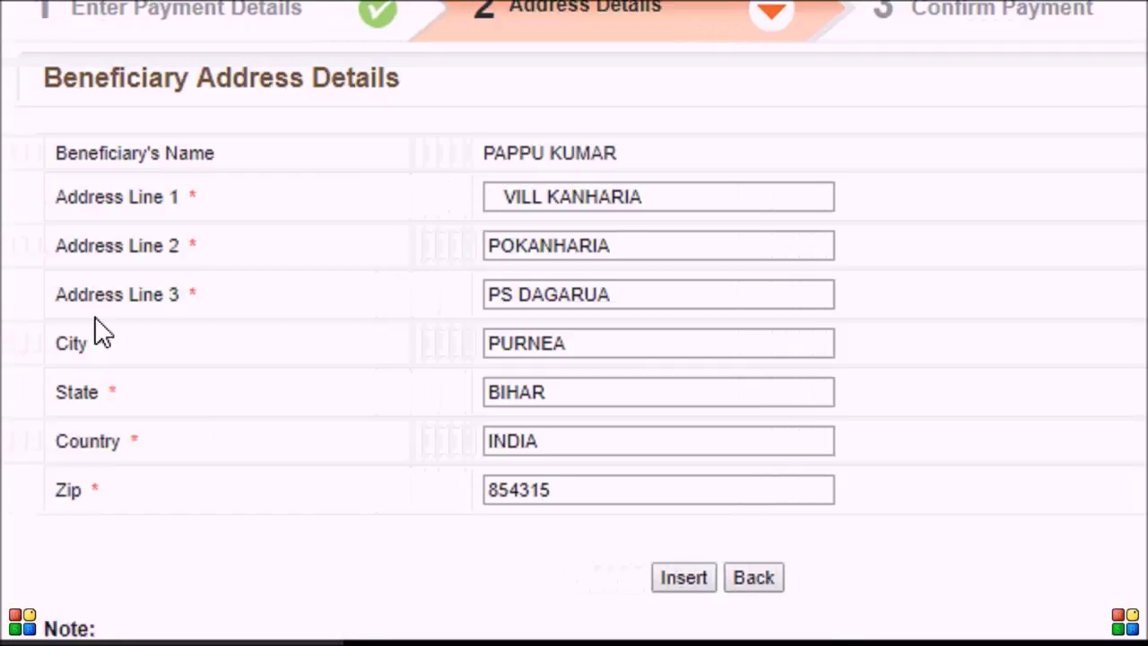
click(701, 554)
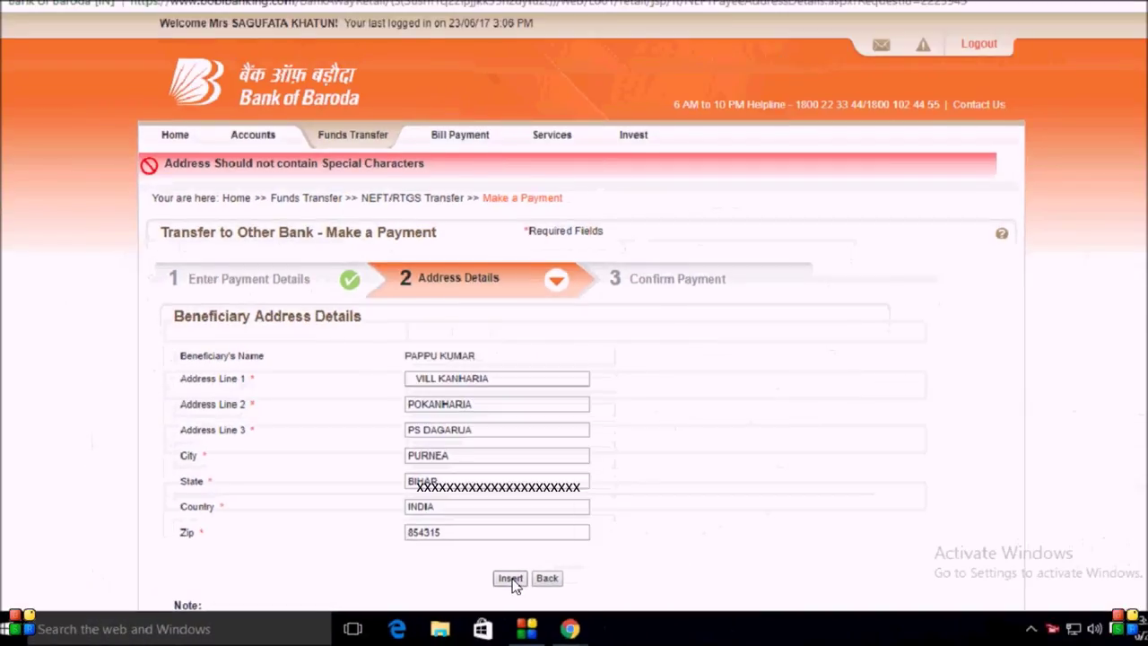
Step: Confirm and submit the INR 10 NEFT payment to the SBI beneficiary for authorisation
click(510, 579)
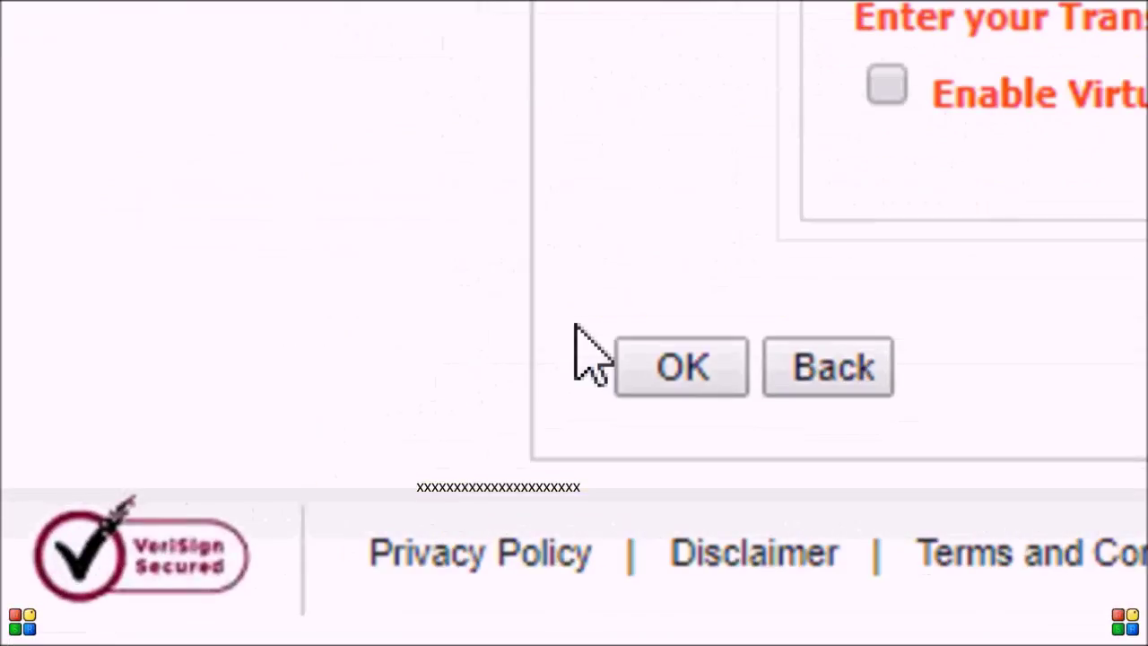
click(695, 327)
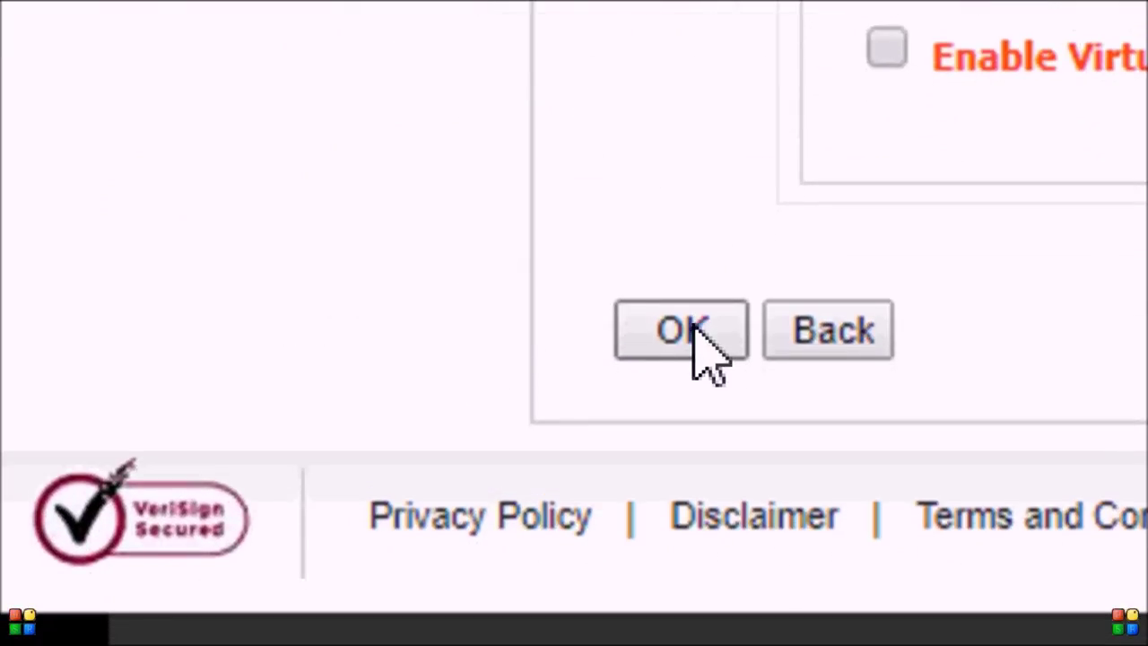